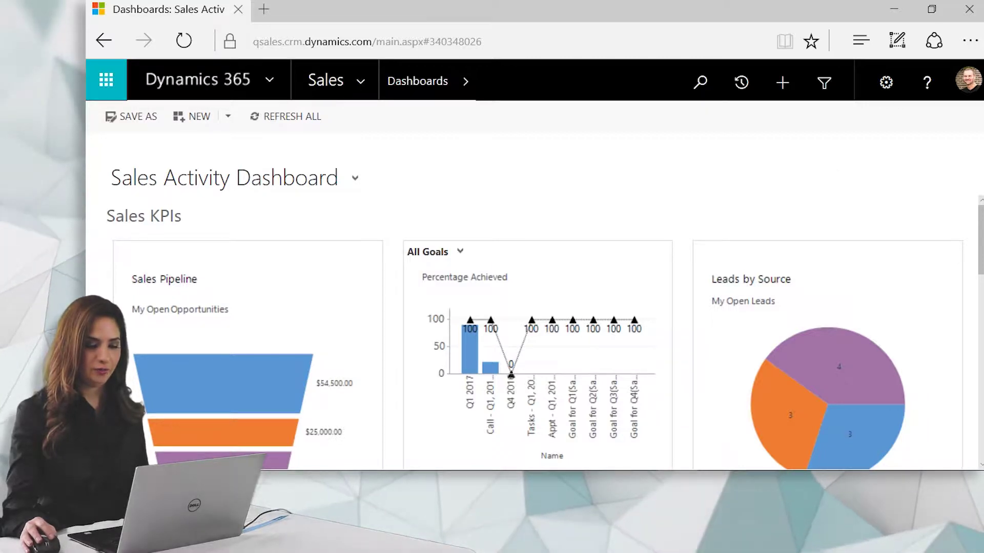
Examine the KPI charts and the open activities list on the Sales Activity Dashboard
{"action": "scroll", "coordinate": [534, 332], "scroll_direction": "down", "scroll_amount": 3}
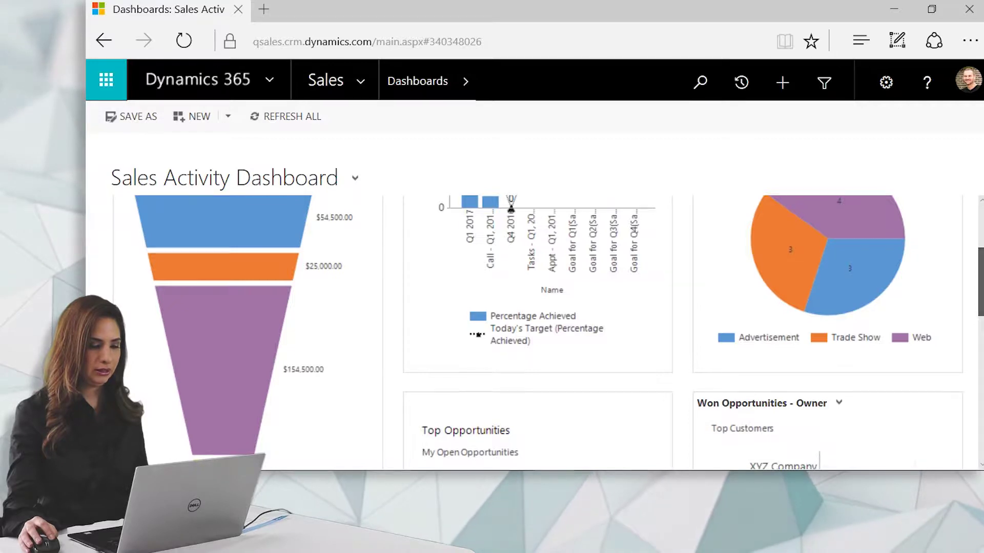
{"action": "scroll", "coordinate": [535, 332], "scroll_direction": "up", "scroll_amount": 3}
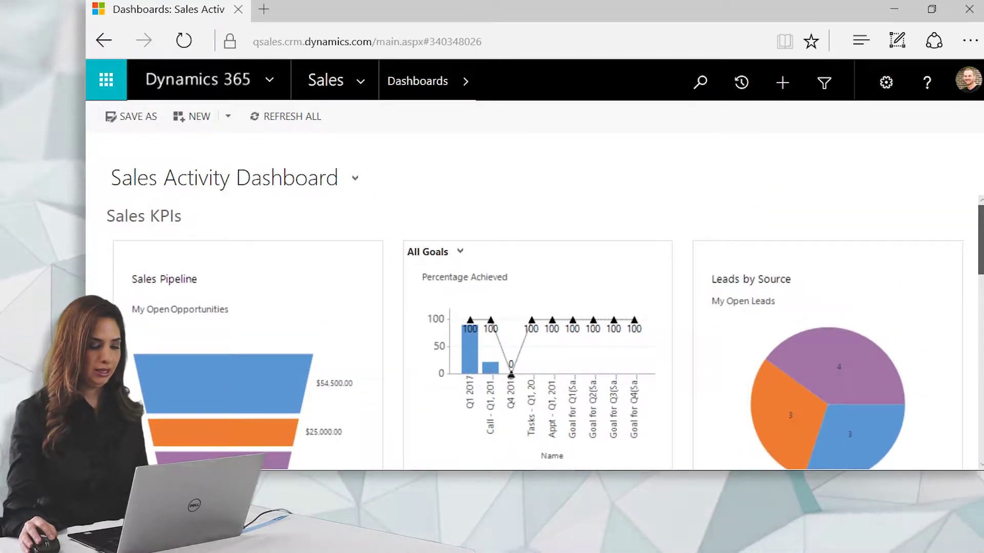
{"action": "scroll", "coordinate": [534, 332], "scroll_direction": "down", "scroll_amount": 3}
{"action": "scroll", "coordinate": [535, 332], "scroll_direction": "up", "scroll_amount": 3}
{"action": "scroll", "coordinate": [534, 332], "scroll_direction": "down", "scroll_amount": 3}
{"action": "scroll", "coordinate": [537, 332], "scroll_direction": "down", "scroll_amount": 6}
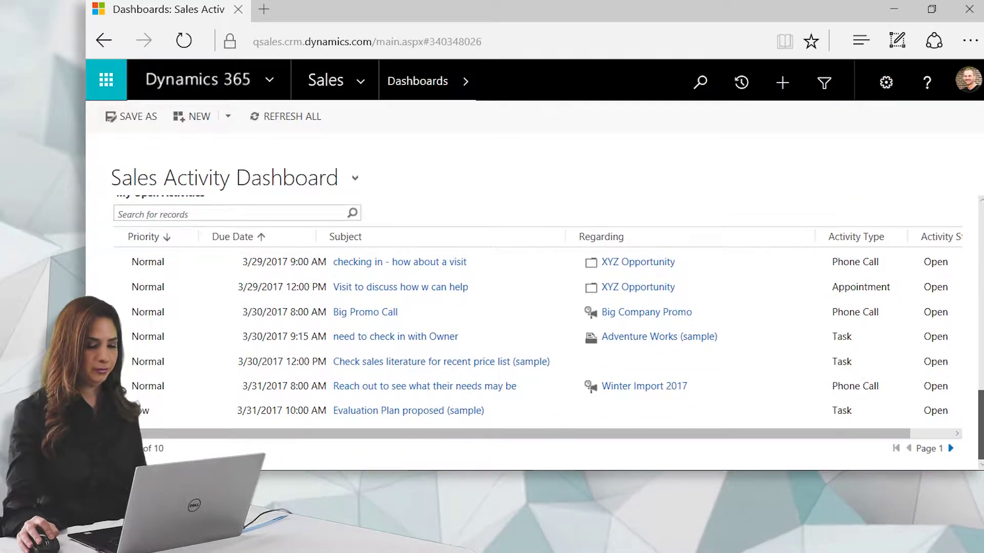
{"action": "scroll", "coordinate": [537, 332], "scroll_direction": "up", "scroll_amount": 5}
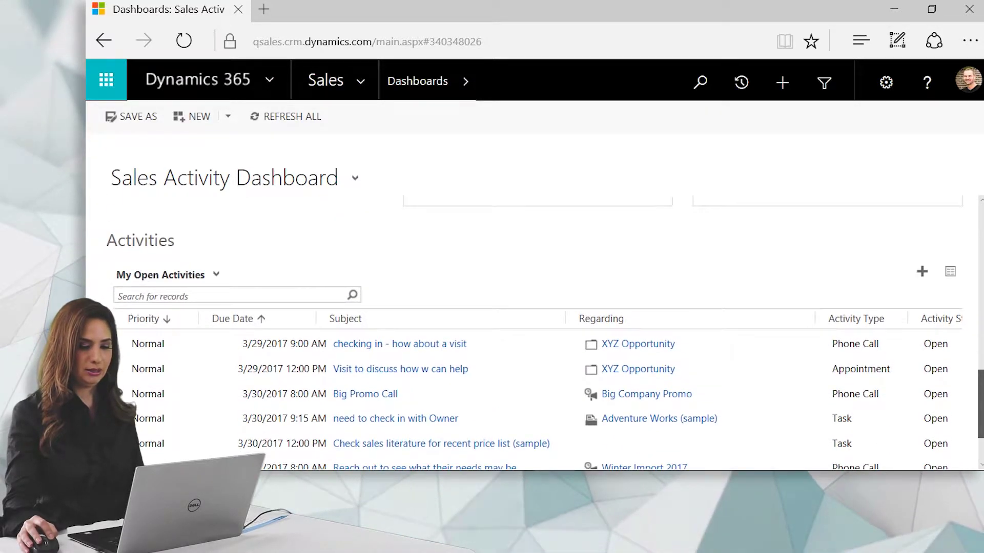
{"action": "scroll", "coordinate": [537, 332], "scroll_direction": "up", "scroll_amount": 2}
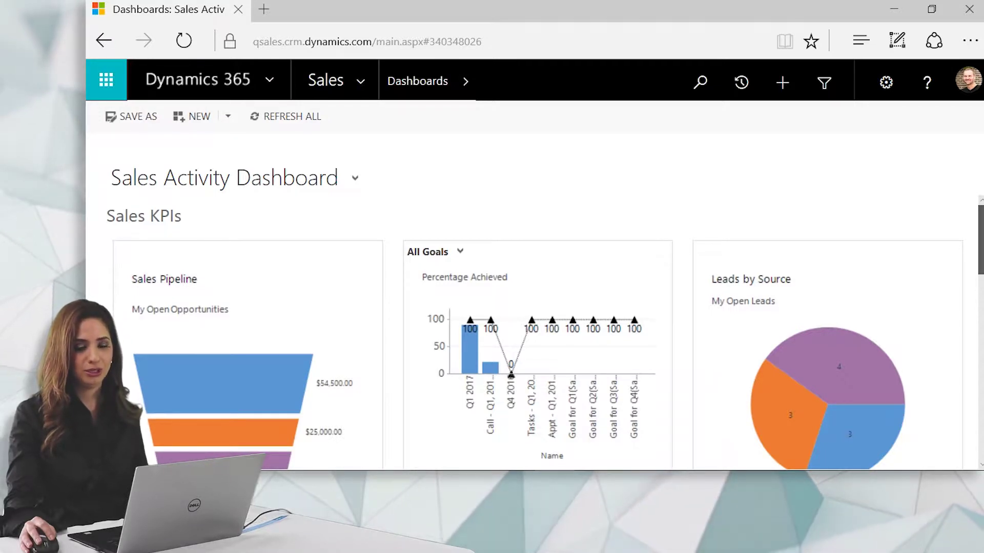
{"action": "scroll", "coordinate": [534, 333], "scroll_direction": "down", "scroll_amount": 2}
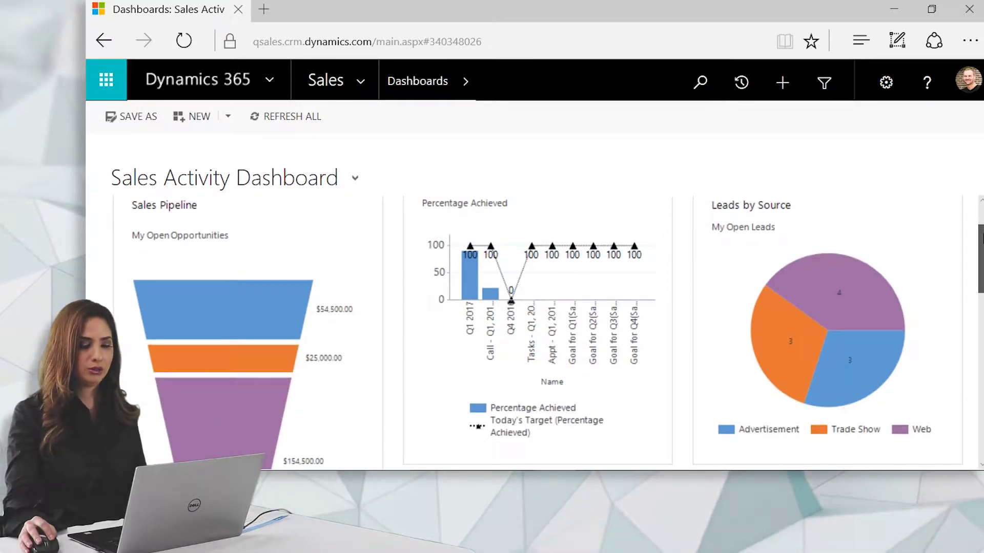
{"action": "scroll", "coordinate": [981, 274], "scroll_direction": "down", "scroll_amount": 4}
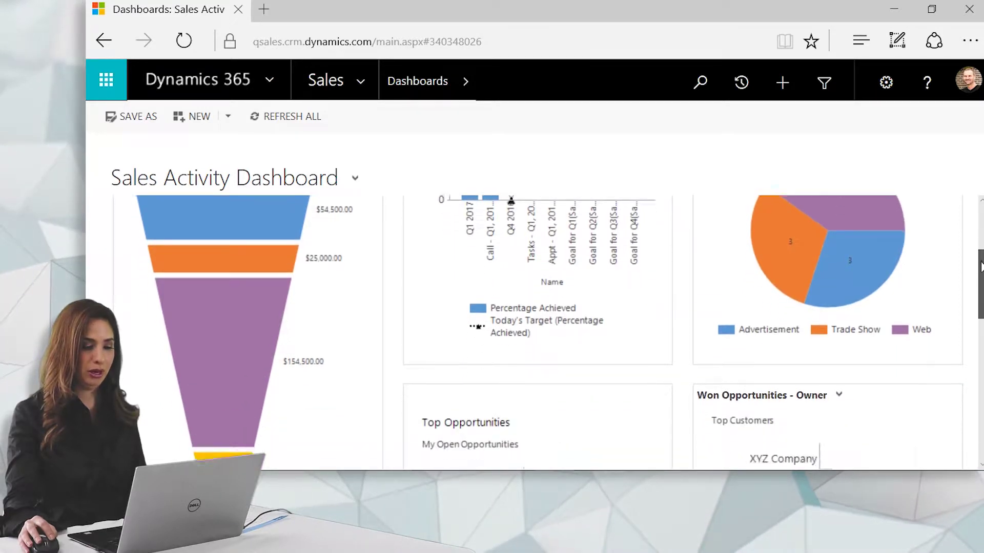
{"action": "left_click_drag", "start_coordinate": [981, 274], "coordinate": [980, 215]}
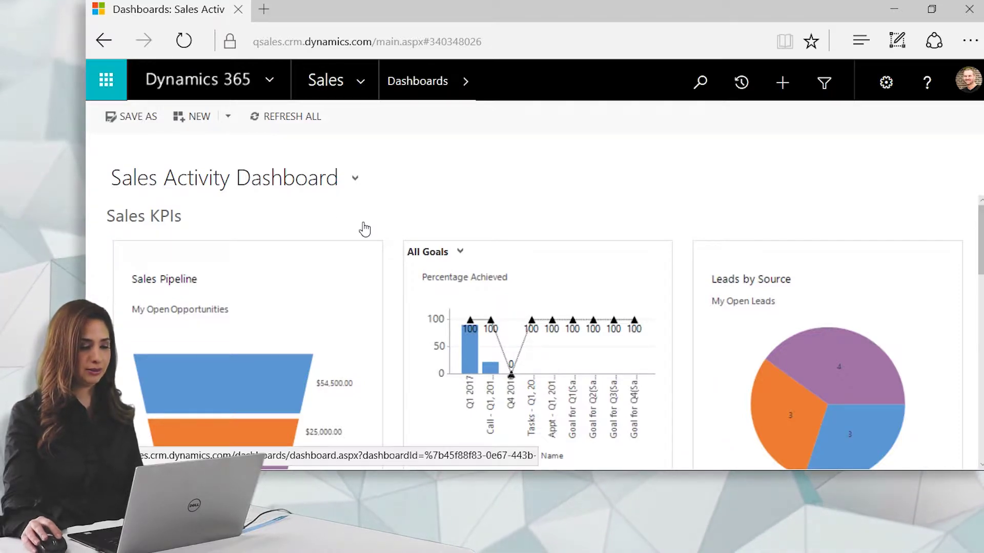
Browse the list of available system and personal dashboards without switching to another one
{"action": "left_click", "coordinate": [354, 180]}
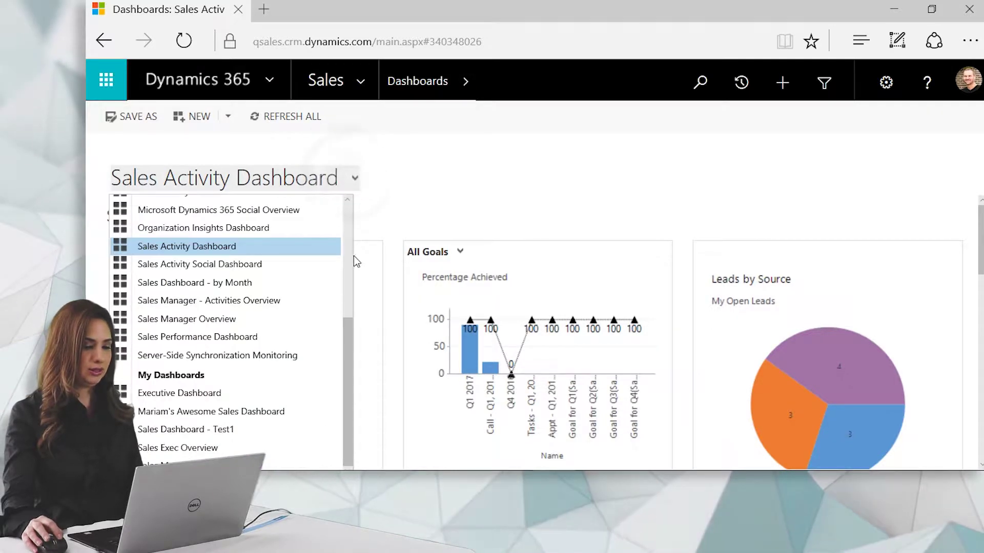
{"action": "left_click_drag", "start_coordinate": [351, 353], "coordinate": [369, 222]}
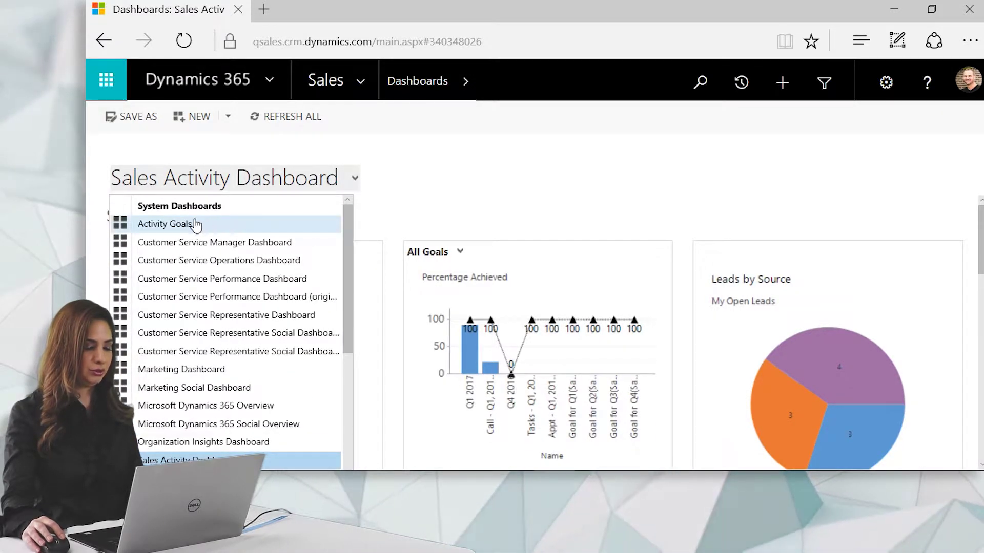
{"action": "left_click_drag", "start_coordinate": [345, 298], "coordinate": [290, 392]}
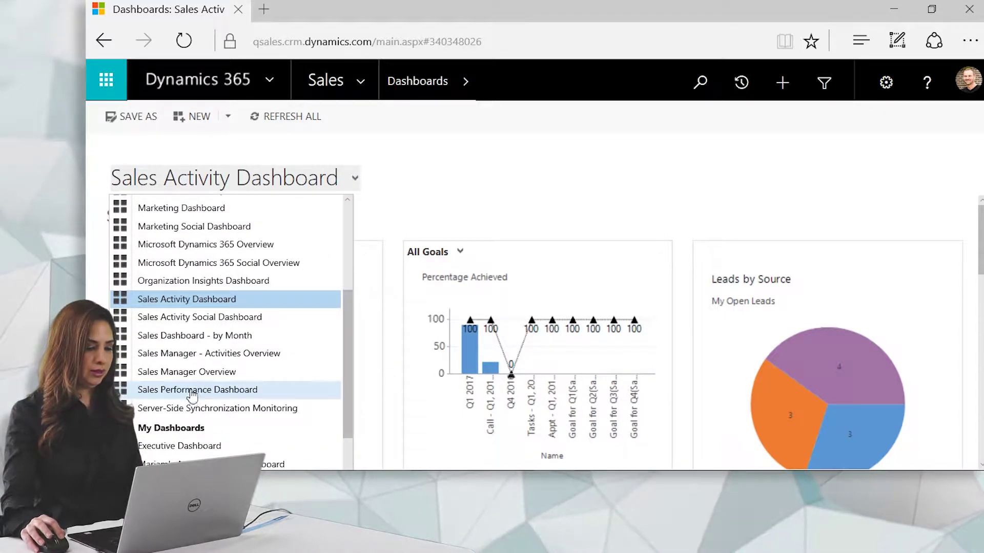
{"action": "left_click", "coordinate": [530, 180]}
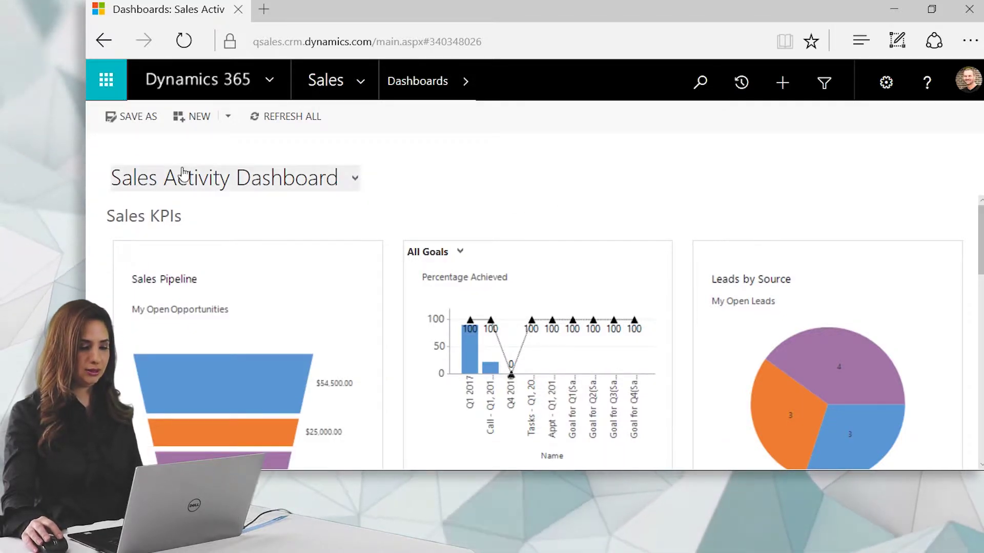
Save a copy of the Sales Activity Dashboard under the name Sales Activity Dashboard 2
{"action": "scroll", "coordinate": [981, 276], "scroll_direction": "down", "scroll_amount": 3}
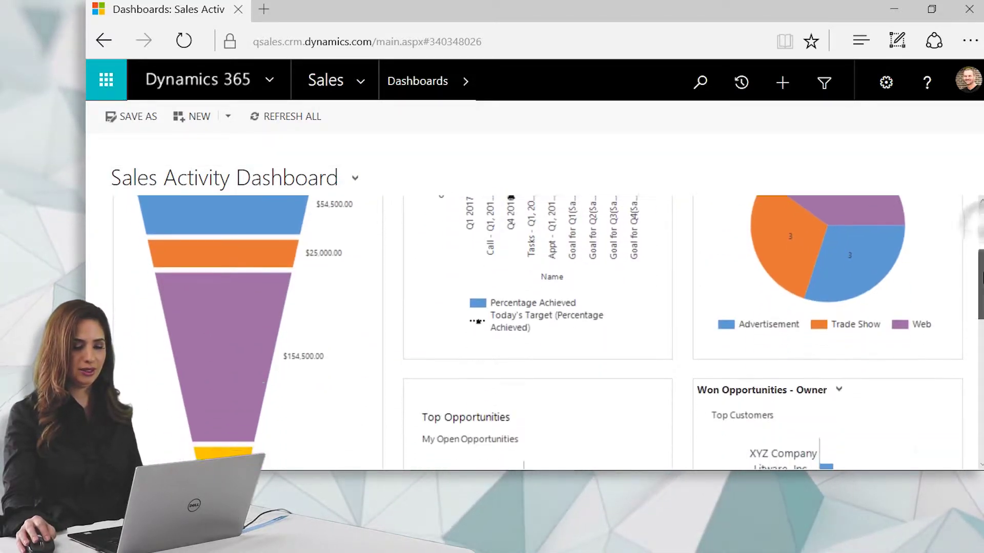
{"action": "scroll", "coordinate": [960, 264], "scroll_direction": "down", "scroll_amount": 2}
{"action": "scroll", "coordinate": [960, 264], "scroll_direction": "up", "scroll_amount": 5}
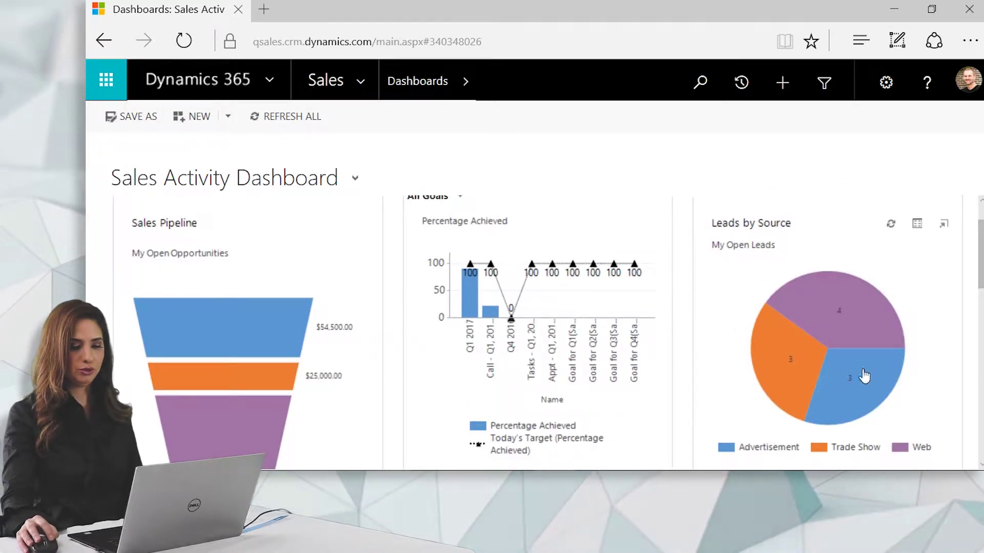
{"action": "scroll", "coordinate": [981, 263], "scroll_direction": "down", "scroll_amount": 5}
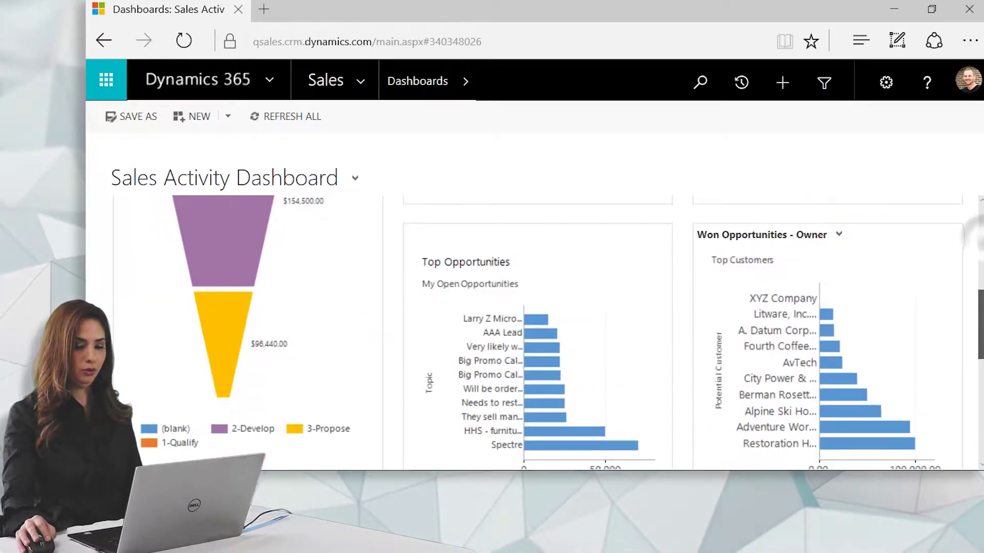
{"action": "scroll", "coordinate": [980, 338], "scroll_direction": "up", "scroll_amount": 5}
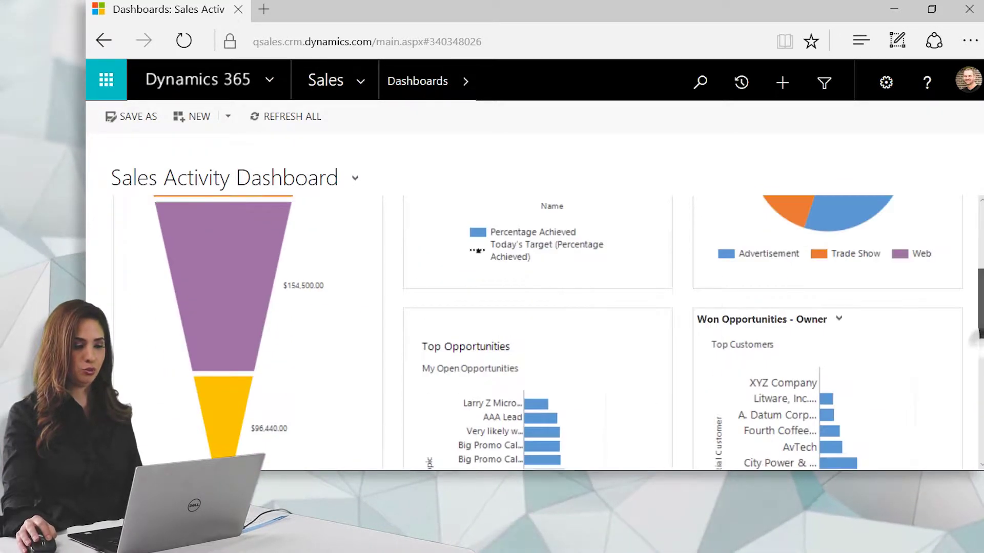
{"action": "left_click", "coordinate": [134, 123]}
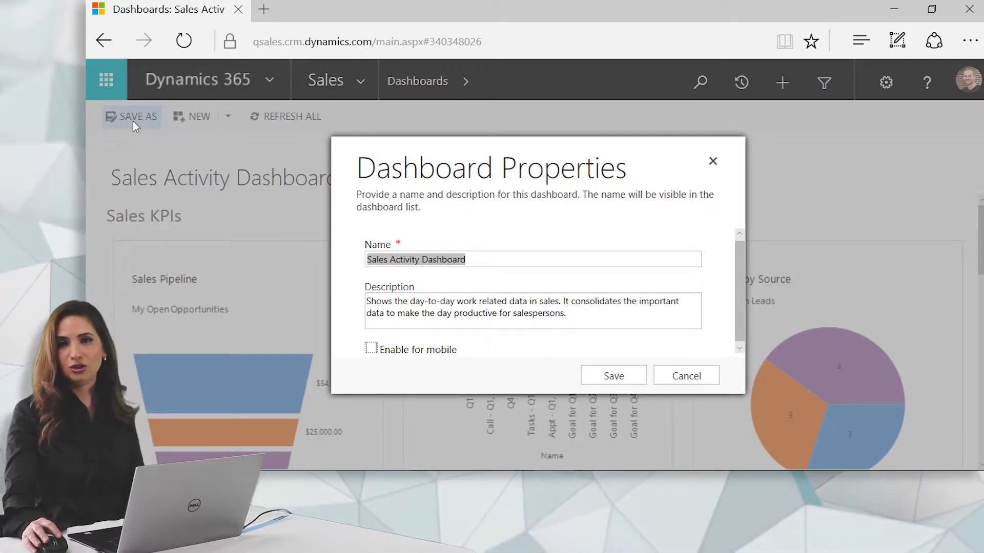
{"action": "left_click", "coordinate": [513, 259]}
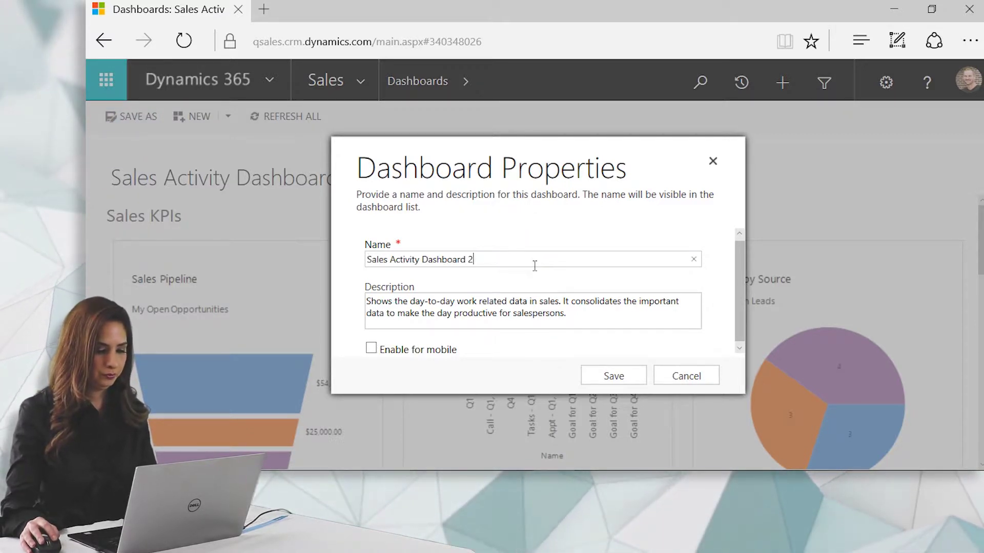
{"action": "scroll", "coordinate": [740, 296], "scroll_direction": "down", "scroll_amount": 1}
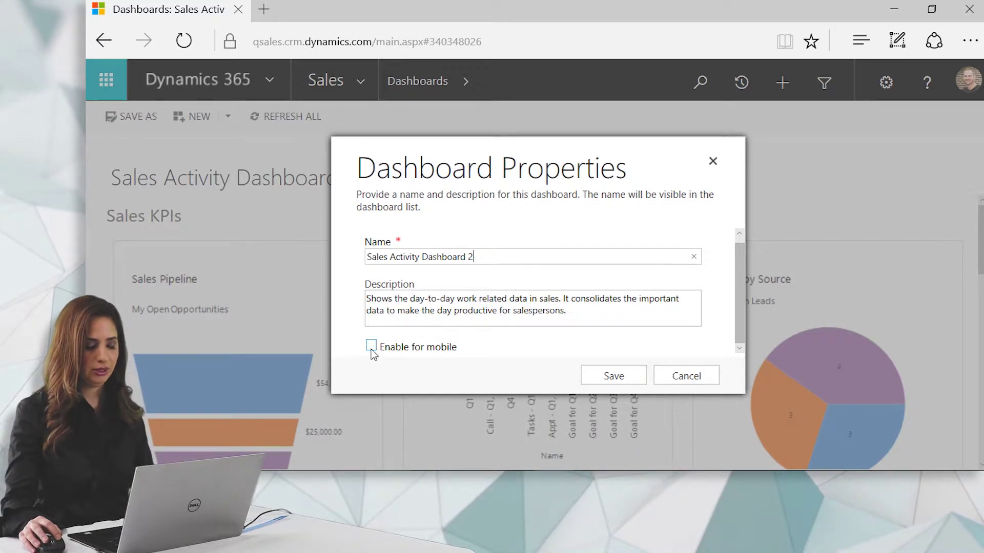
{"action": "left_click", "coordinate": [623, 379]}
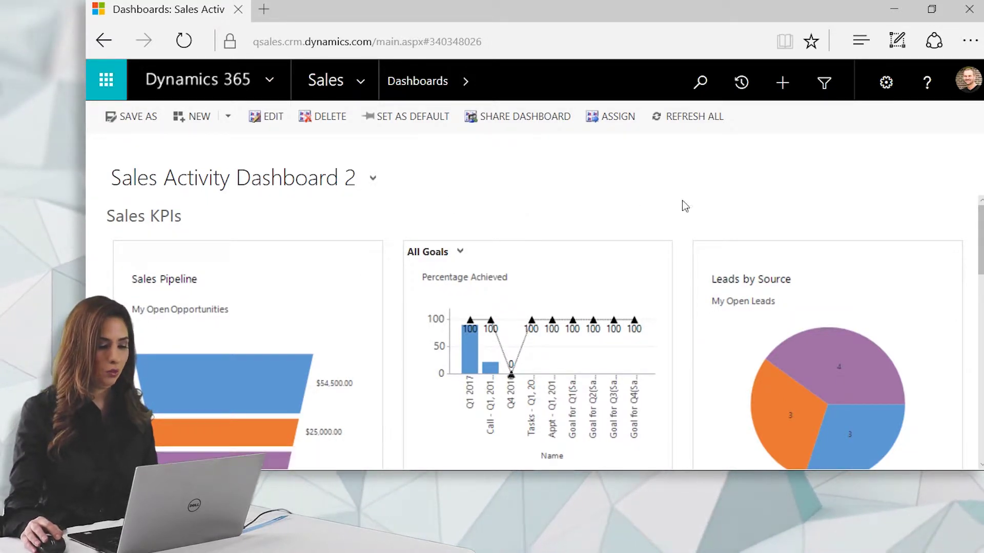
Create a new Dynamics 365 dashboard using the 2-Column Regular Dashboard layout
{"action": "left_click", "coordinate": [227, 118]}
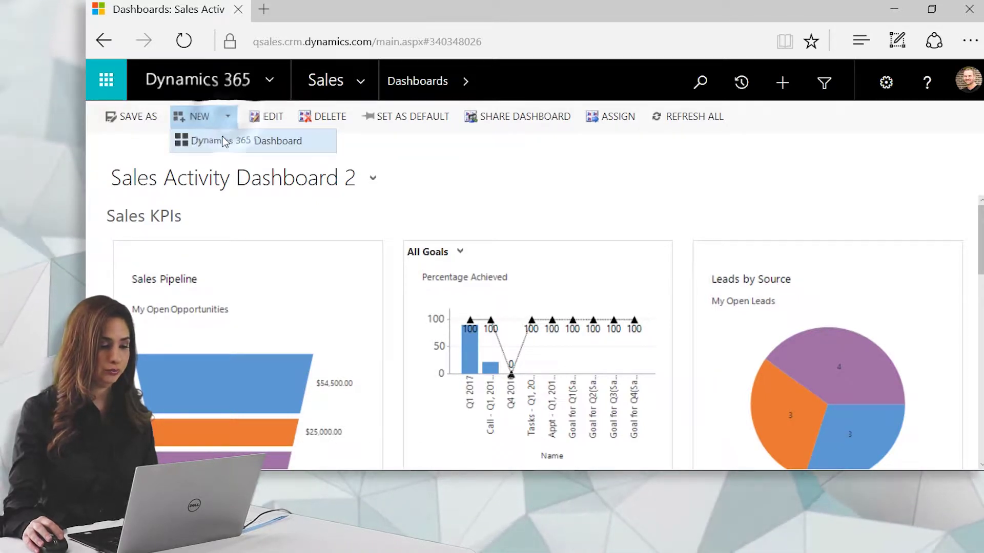
{"action": "left_click", "coordinate": [210, 142]}
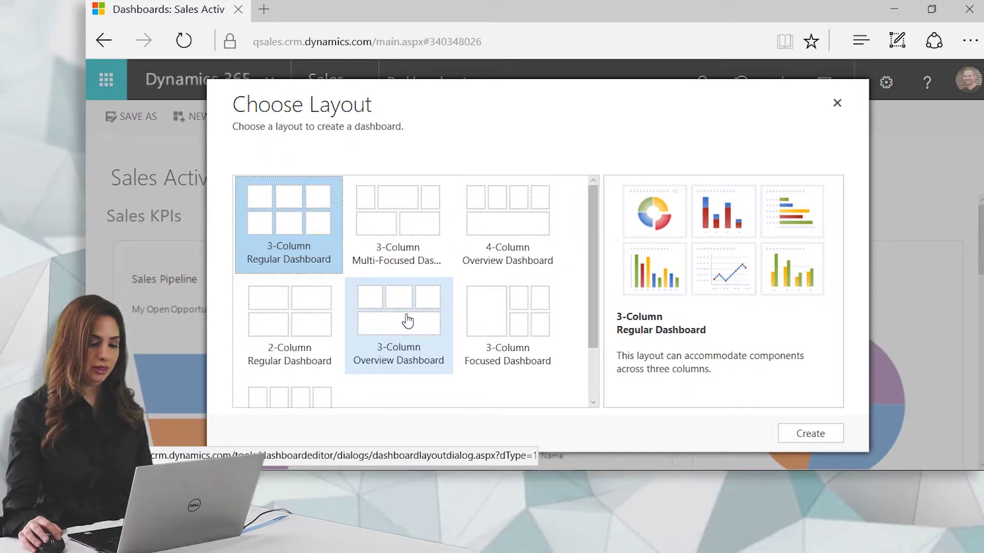
{"action": "left_click_drag", "start_coordinate": [594, 287], "coordinate": [600, 241]}
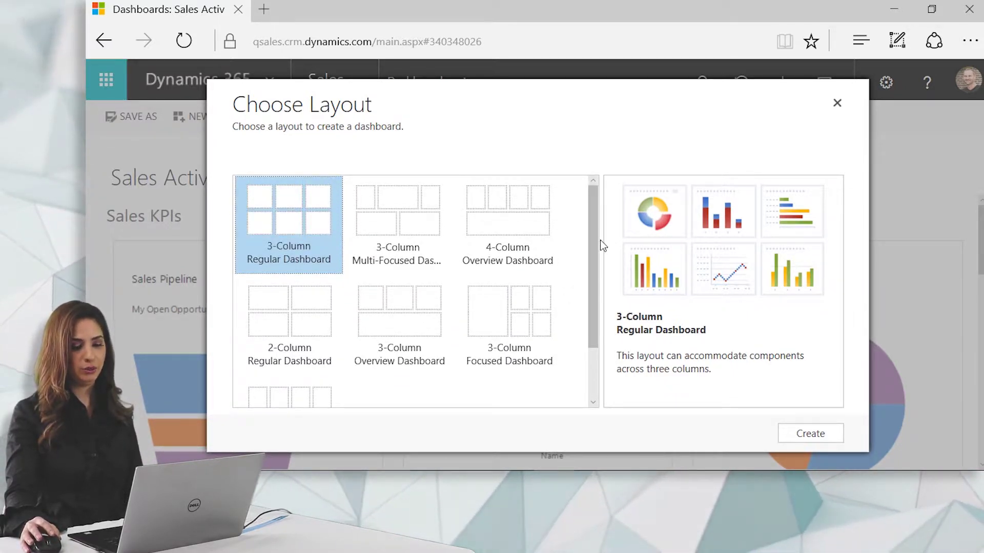
{"action": "left_click_drag", "start_coordinate": [595, 241], "coordinate": [593, 282]}
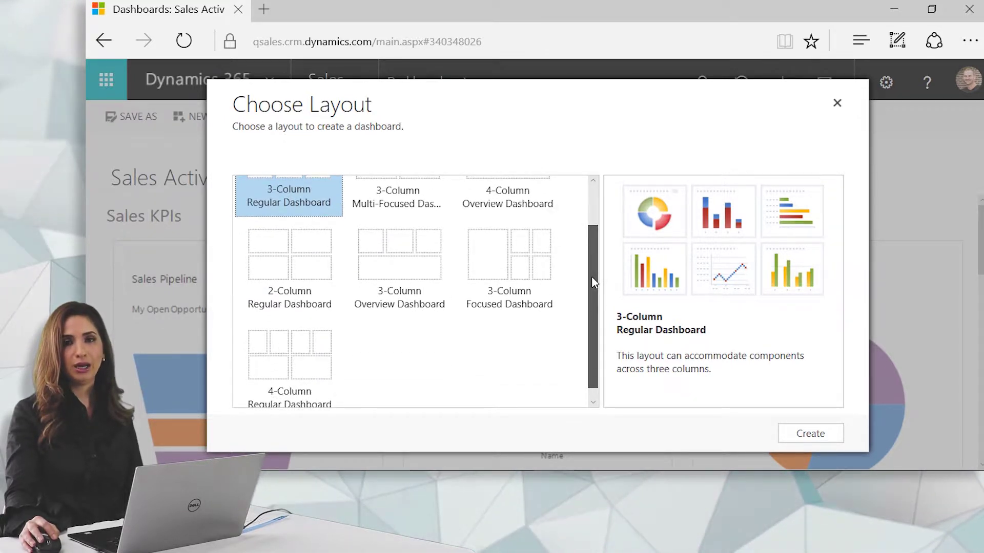
{"action": "left_click_drag", "start_coordinate": [593, 283], "coordinate": [590, 302]}
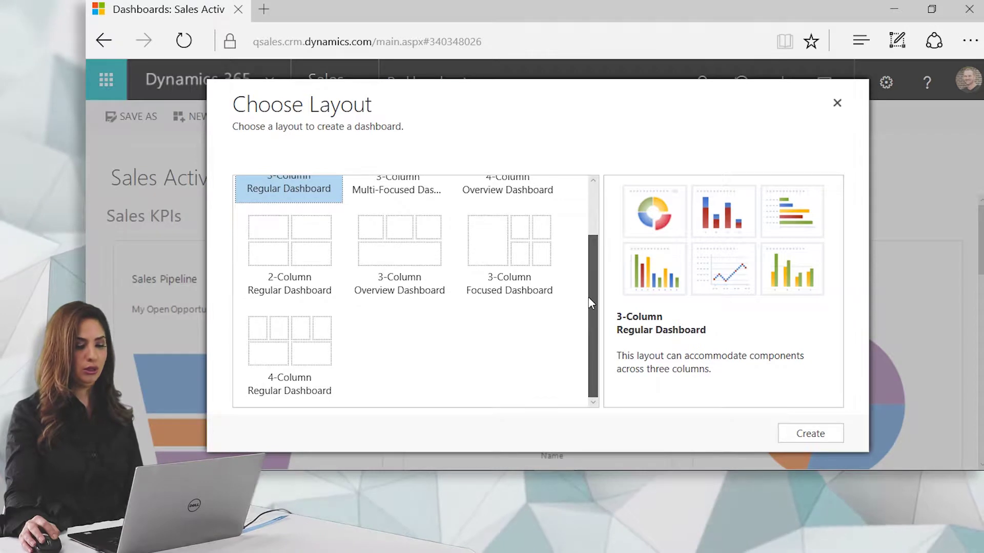
{"action": "left_click", "coordinate": [296, 266]}
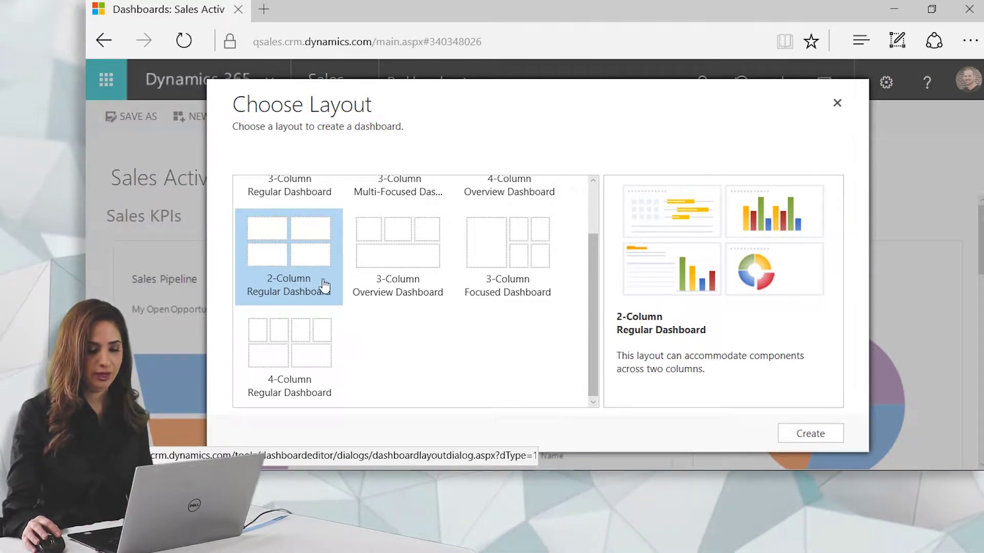
{"action": "left_click", "coordinate": [815, 436]}
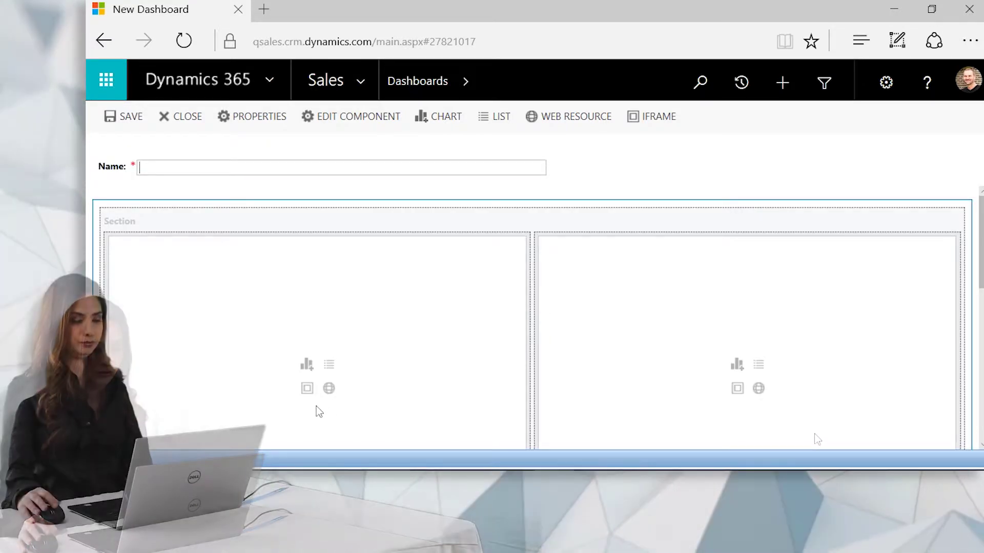
Name the new dashboard with the owner's first name followed by "Sale Dashboard" and save it
{"action": "left_click", "coordinate": [157, 168]}
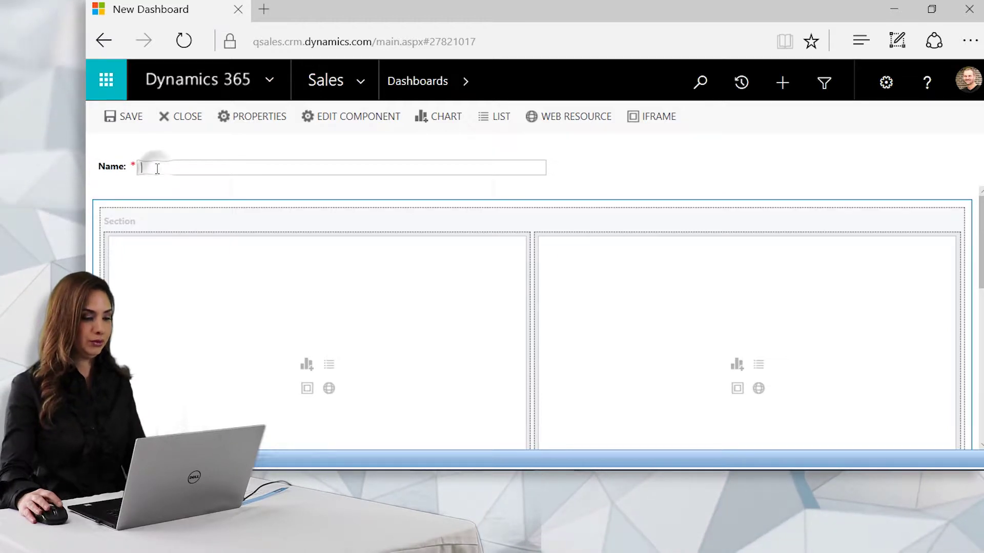
{"action": "type", "text": "Mariam's Sale Dashboard"}
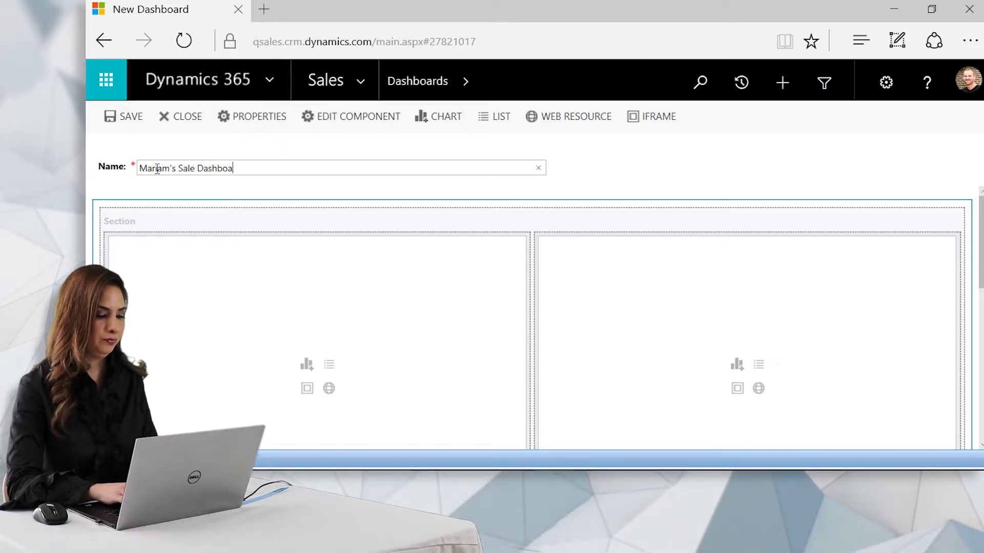
{"action": "left_click", "coordinate": [134, 121]}
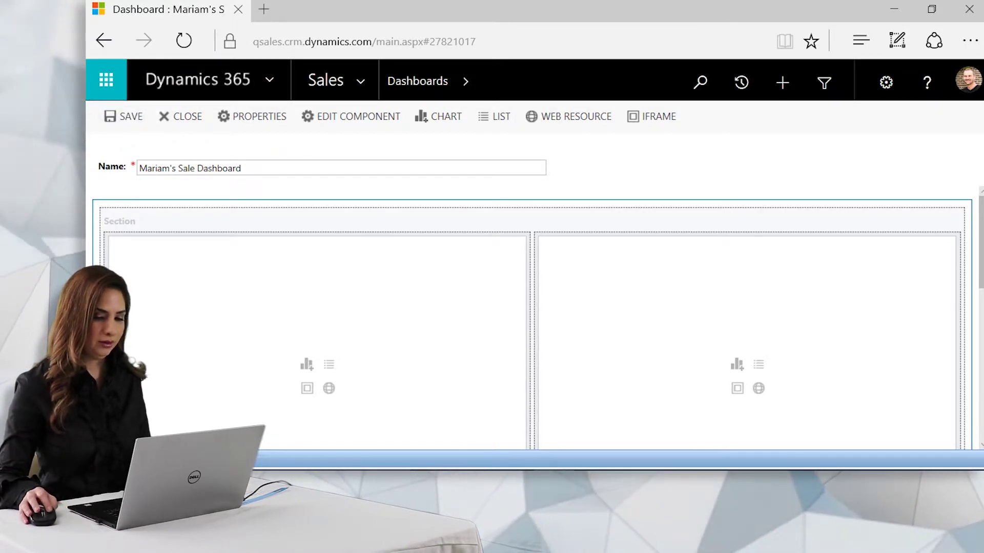
{"action": "scroll", "coordinate": [532, 317], "scroll_direction": "down", "scroll_amount": 3}
{"action": "scroll", "coordinate": [533, 318], "scroll_direction": "up", "scroll_amount": 3}
{"action": "scroll", "coordinate": [532, 318], "scroll_direction": "down", "scroll_amount": 1}
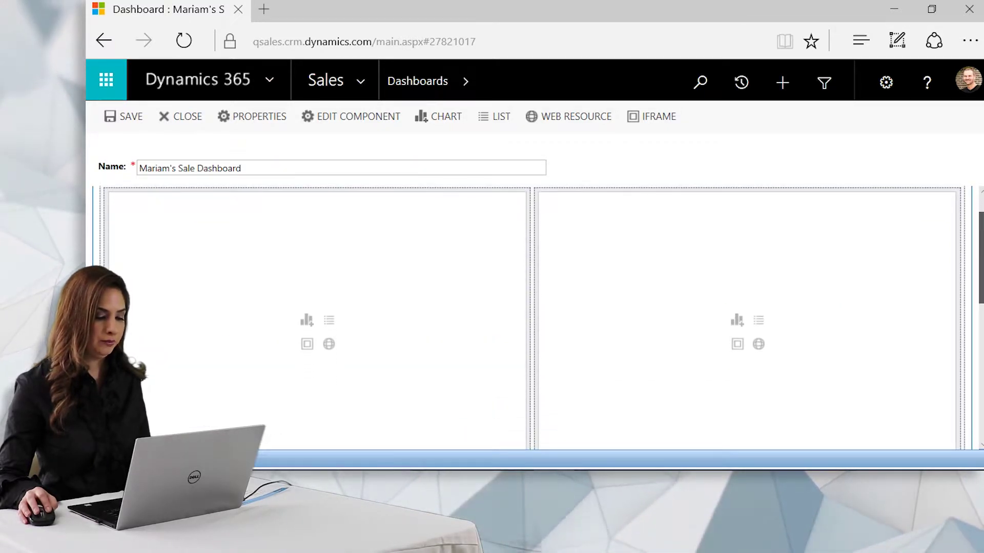
{"action": "scroll", "coordinate": [533, 318], "scroll_direction": "up", "scroll_amount": 1}
{"action": "scroll", "coordinate": [532, 318], "scroll_direction": "down", "scroll_amount": 3}
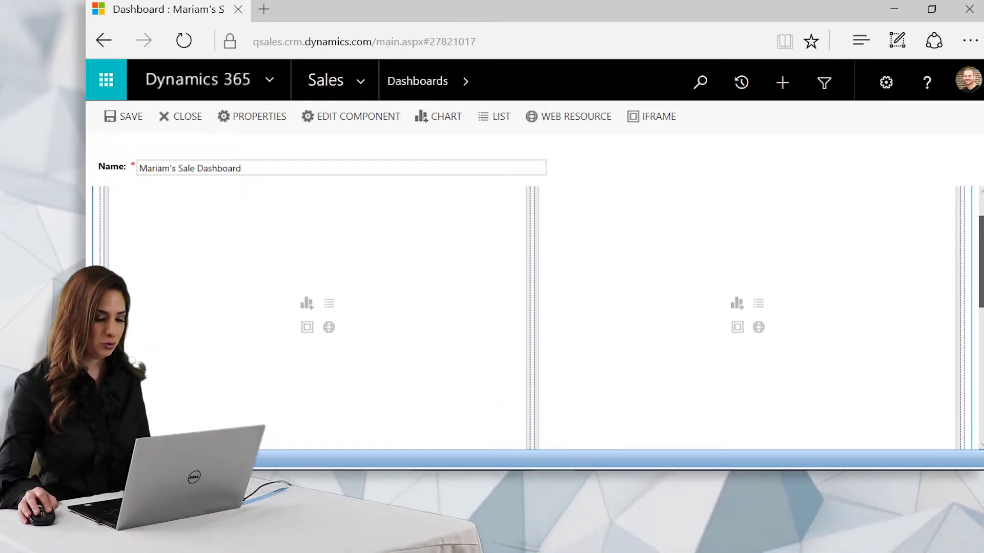
{"action": "scroll", "coordinate": [475, 326], "scroll_direction": "up", "scroll_amount": 3}
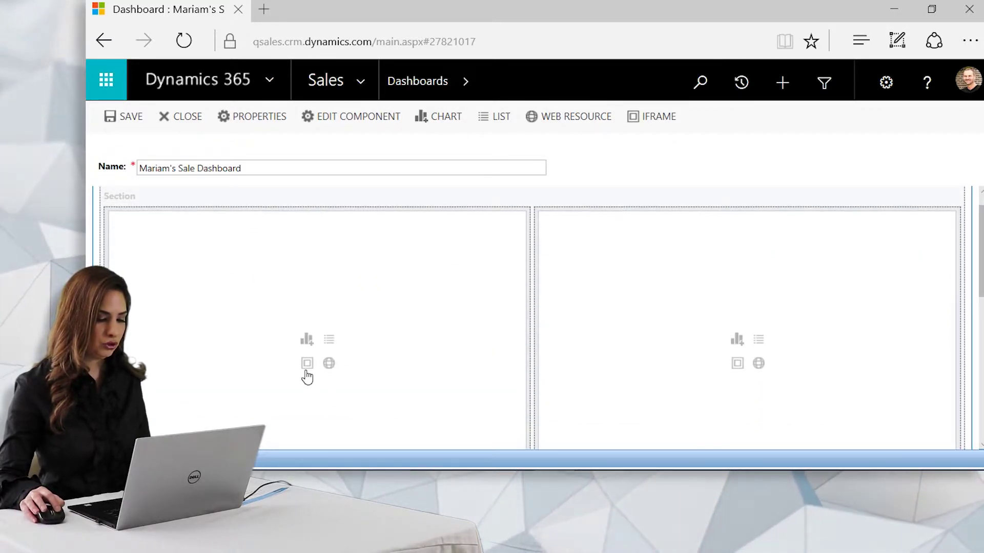
Examine the record types and account views offered for a chart component in the first column, and cancel without adding it
{"action": "left_click", "coordinate": [307, 340]}
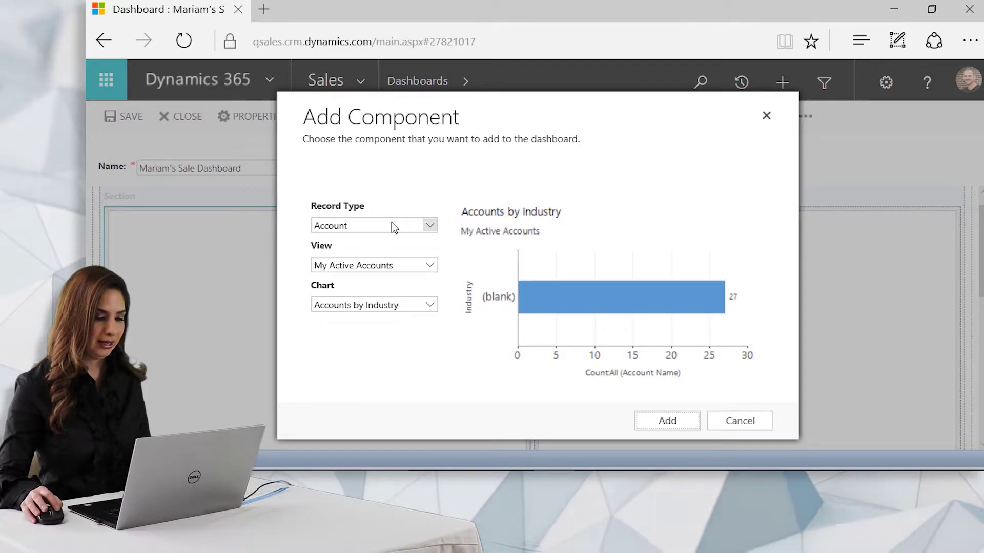
{"action": "left_click", "coordinate": [432, 226]}
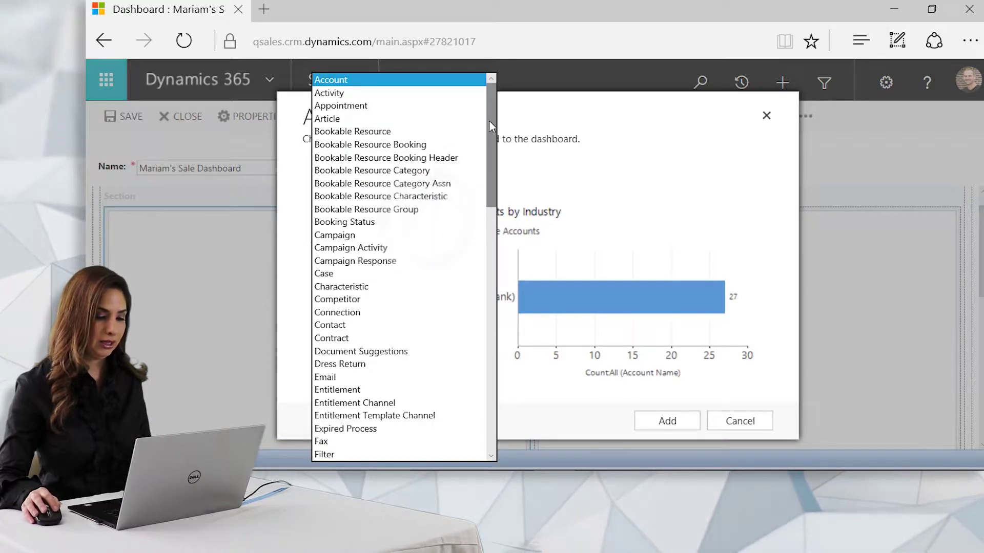
{"action": "mouse_move", "coordinate": [491, 117]}
{"action": "left_mouse_down"}
{"action": "mouse_move", "coordinate": [496, 217]}
{"action": "mouse_move", "coordinate": [483, 384]}
{"action": "mouse_move", "coordinate": [481, 105]}
{"action": "left_mouse_up"}
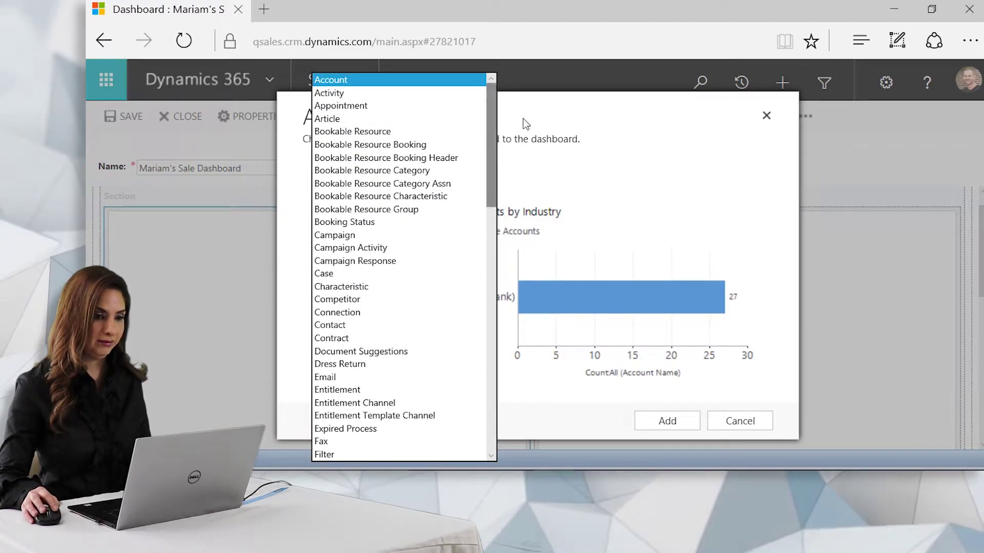
{"action": "left_click", "coordinate": [566, 139]}
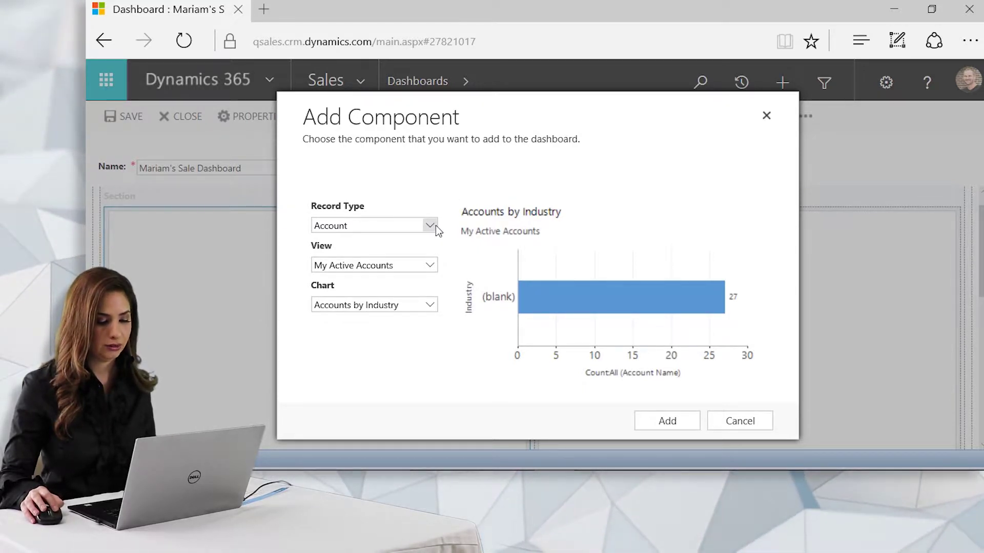
{"action": "left_click", "coordinate": [430, 264]}
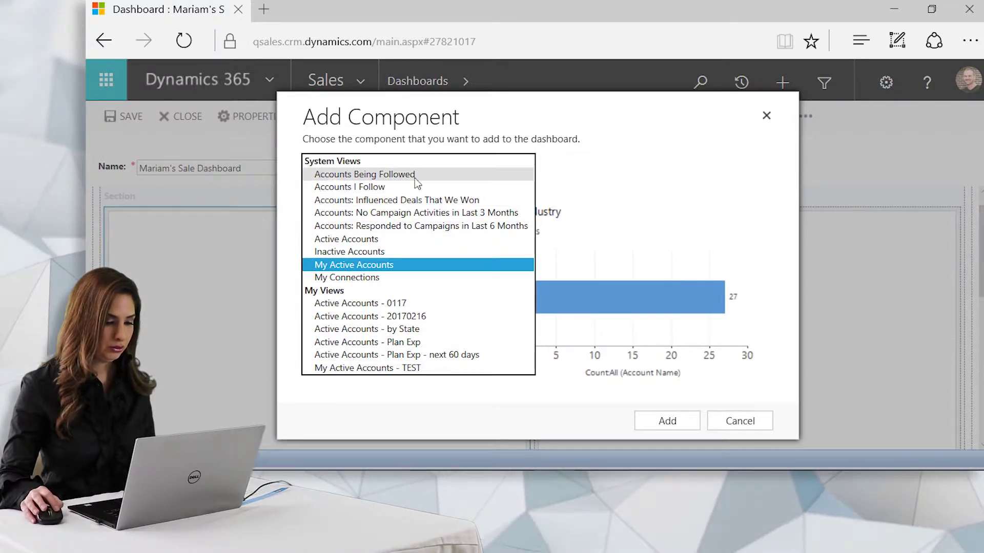
{"action": "left_click", "coordinate": [663, 141]}
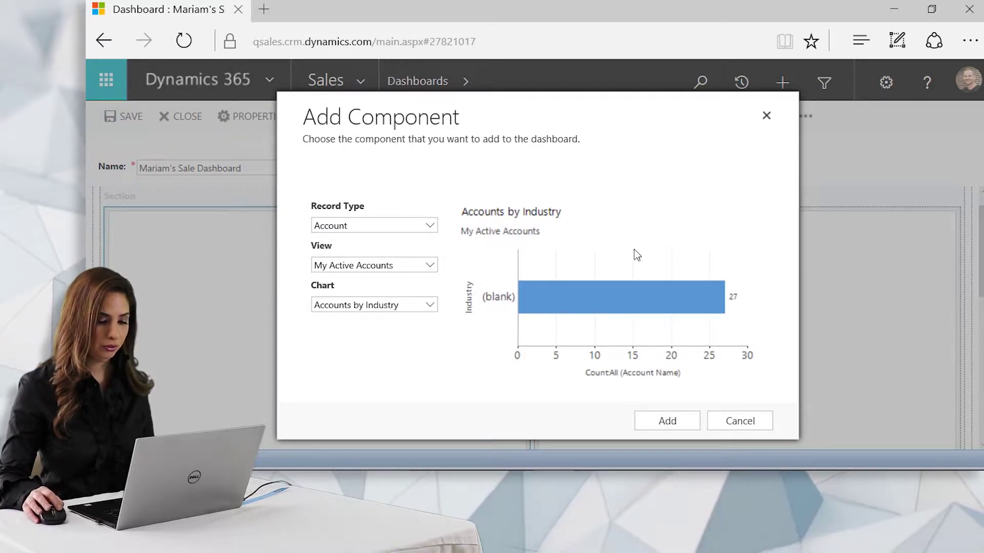
{"action": "left_click", "coordinate": [754, 422]}
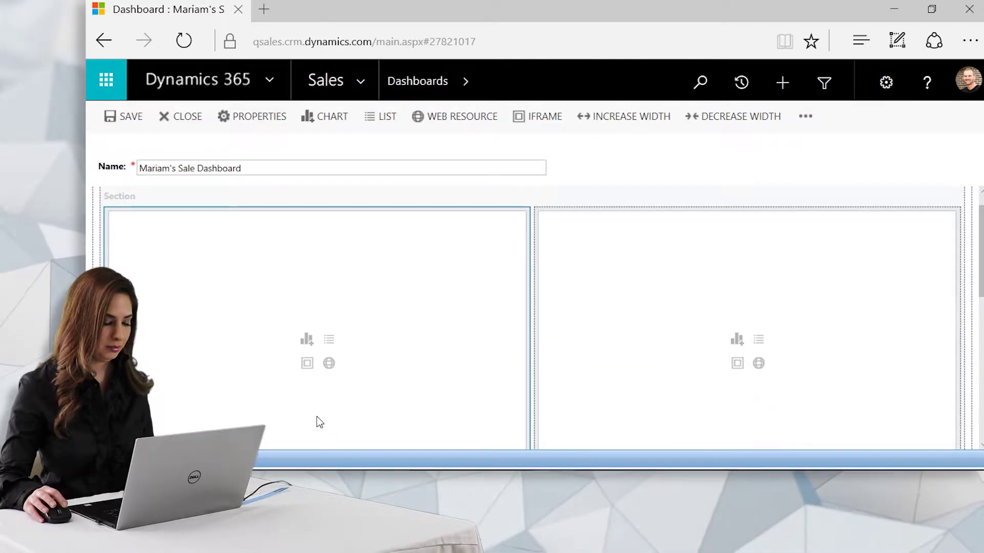
Examine the record types for a list component in the first column and the views offered for Opportunities, and cancel without adding it
{"action": "left_click", "coordinate": [332, 342]}
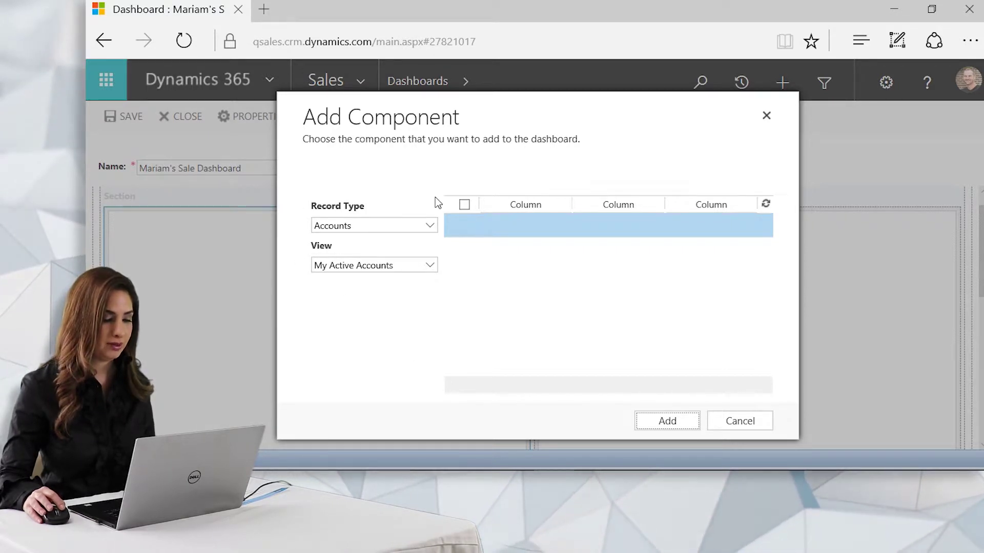
{"action": "left_click", "coordinate": [430, 226]}
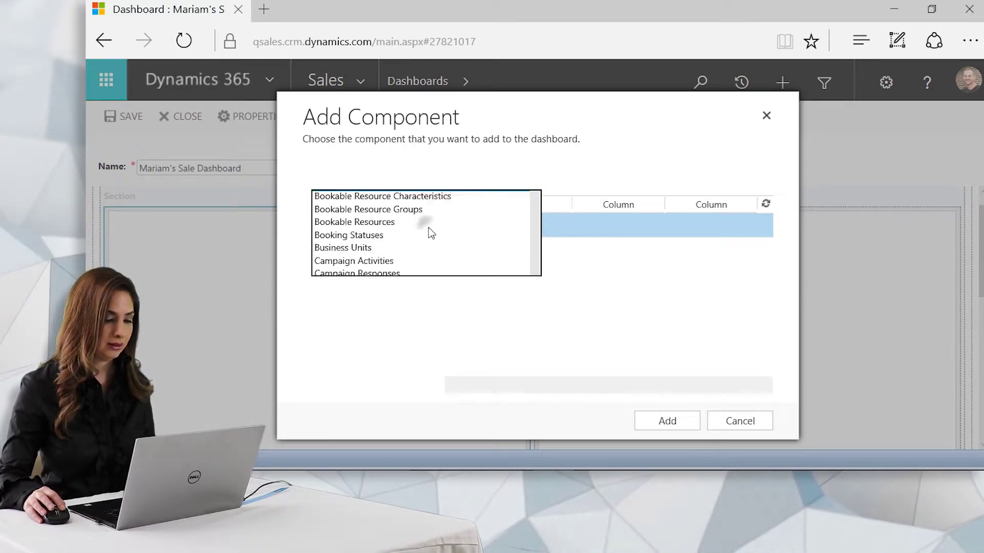
{"action": "left_click_drag", "start_coordinate": [537, 114], "coordinate": [531, 407]}
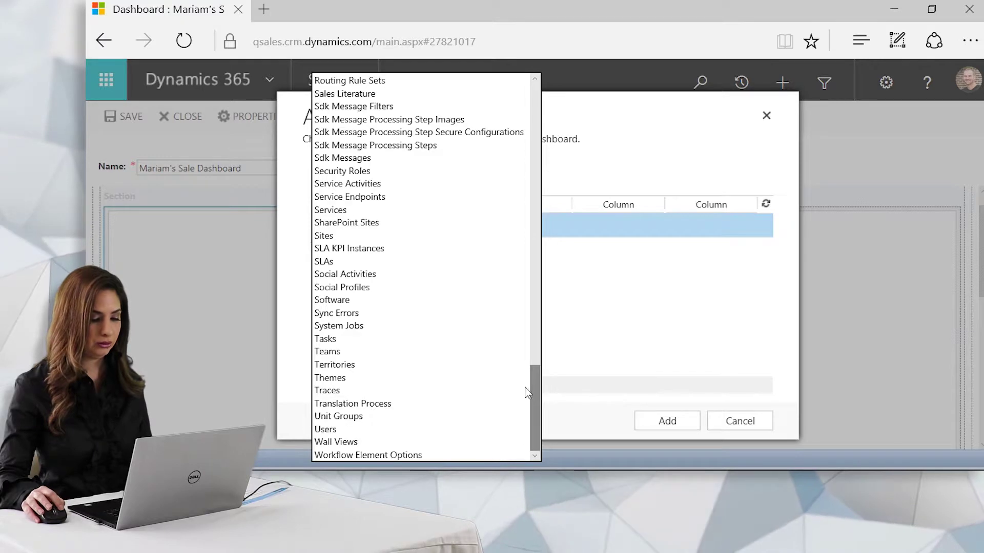
{"action": "left_click_drag", "start_coordinate": [531, 393], "coordinate": [527, 96]}
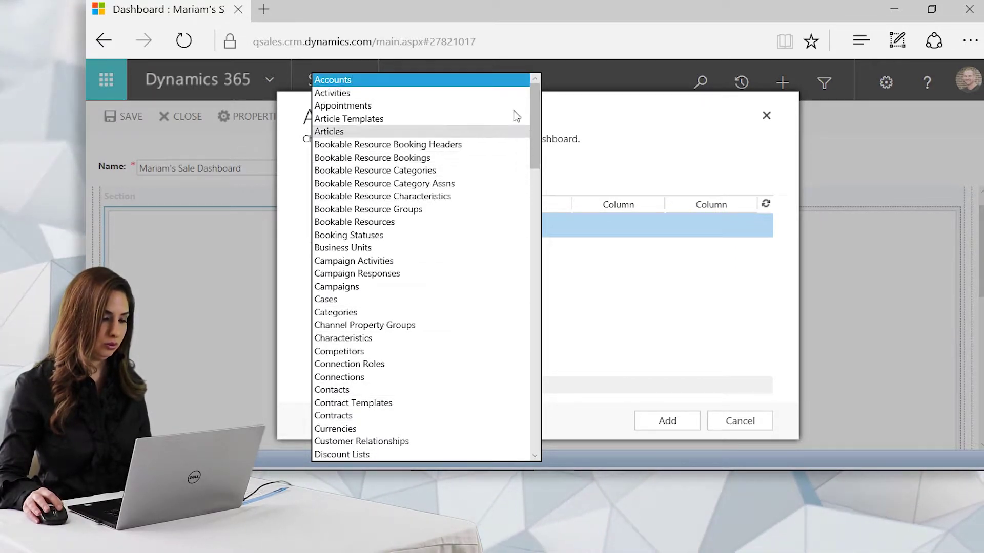
{"action": "left_click_drag", "start_coordinate": [534, 95], "coordinate": [537, 229]}
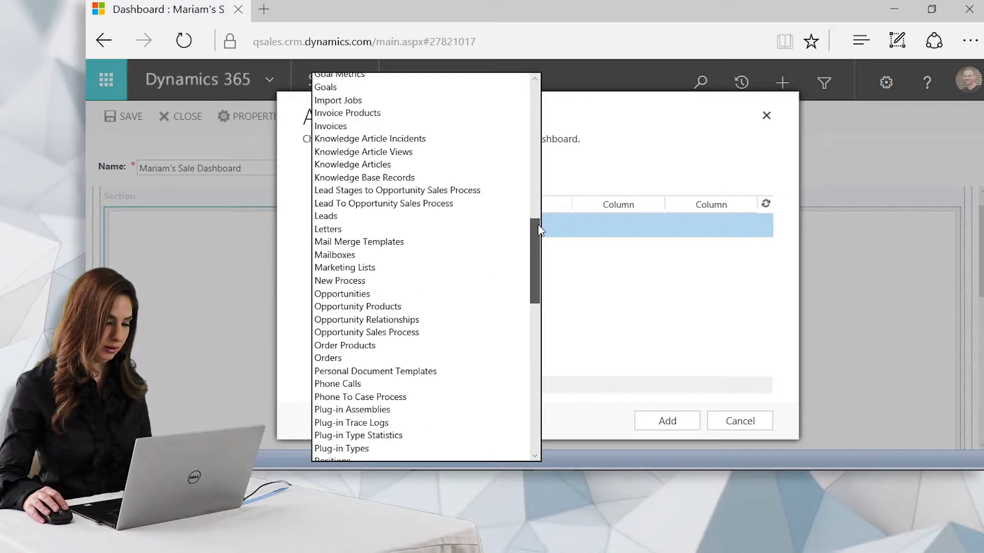
{"action": "left_click", "coordinate": [370, 295]}
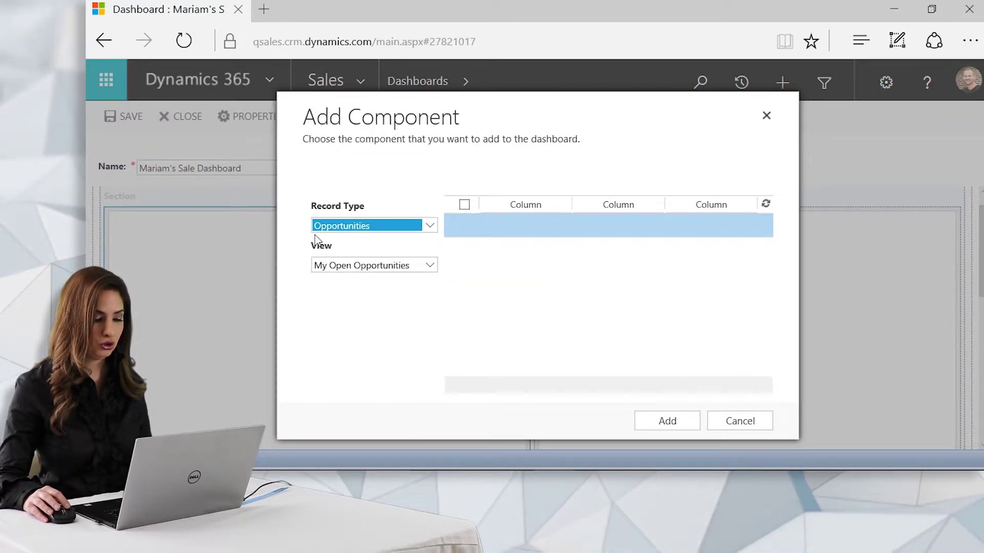
{"action": "left_click", "coordinate": [433, 266]}
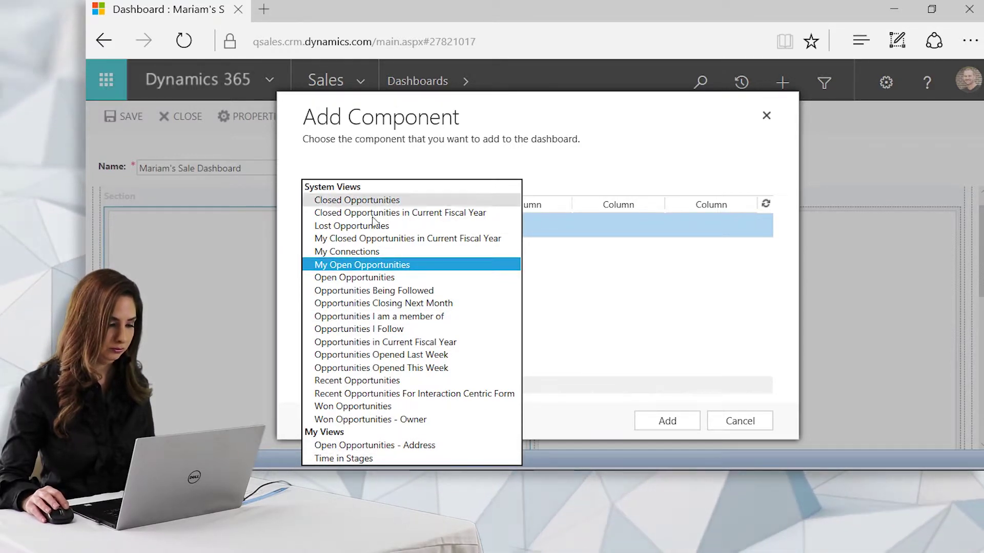
{"action": "left_click", "coordinate": [400, 266]}
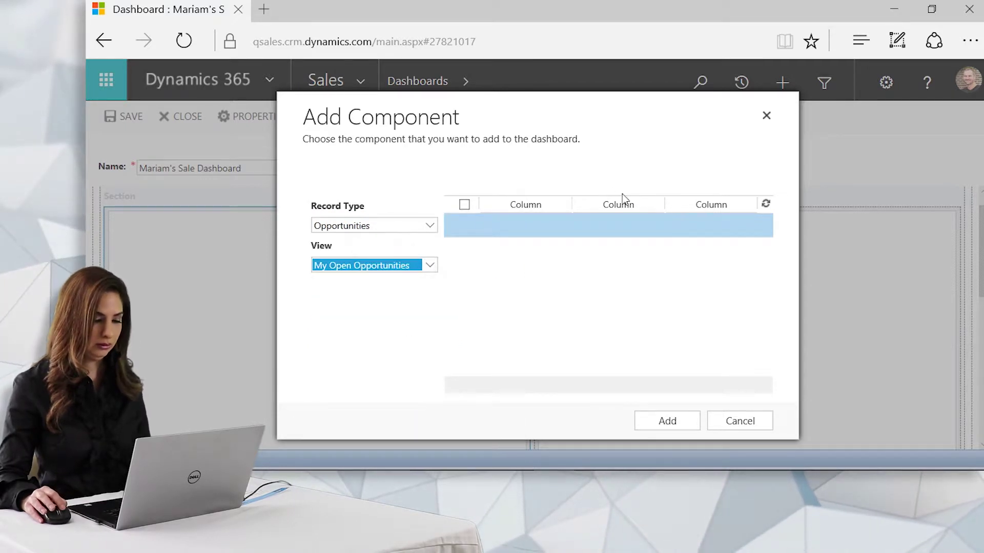
{"action": "left_click", "coordinate": [740, 420]}
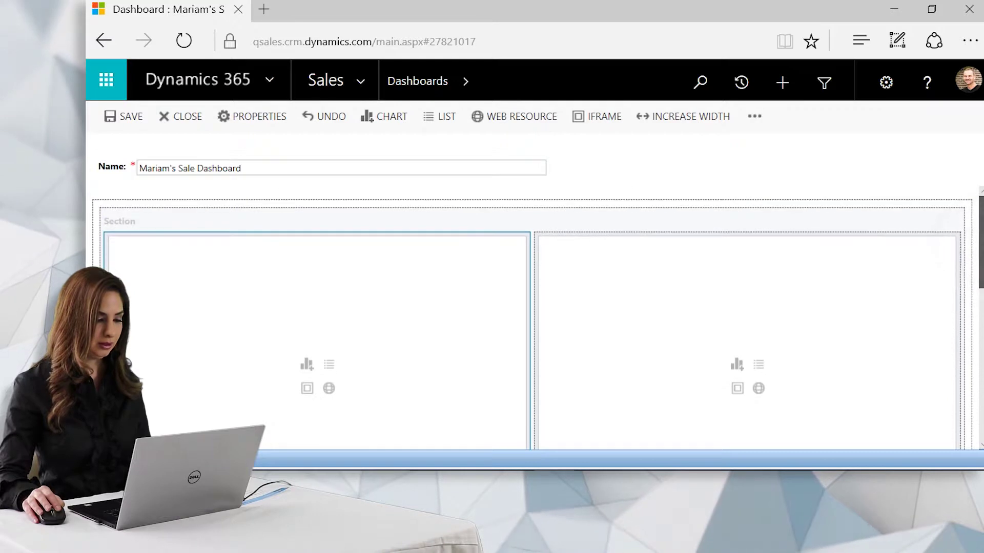
Inspect the settings of the IFRAME and web resource components for the first column, closing each without adding it
{"action": "left_click", "coordinate": [307, 390]}
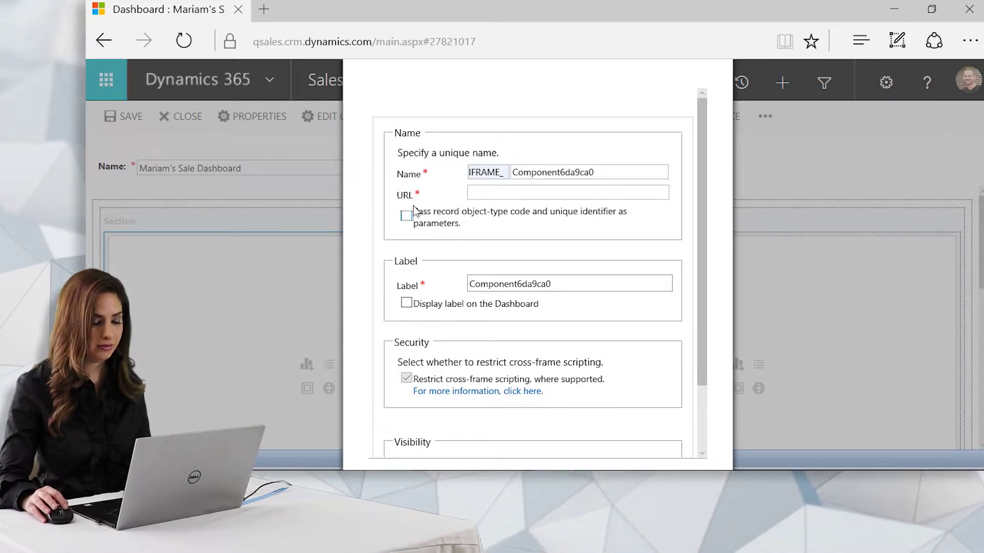
{"action": "left_click_drag", "start_coordinate": [702, 189], "coordinate": [696, 307]}
{"action": "key", "text": "Escape"}
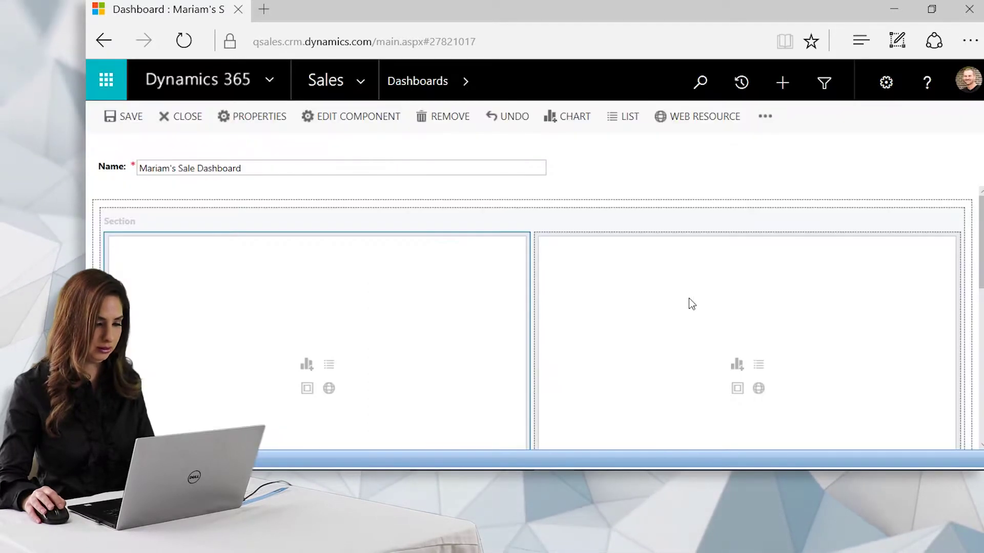
{"action": "left_click", "coordinate": [330, 389]}
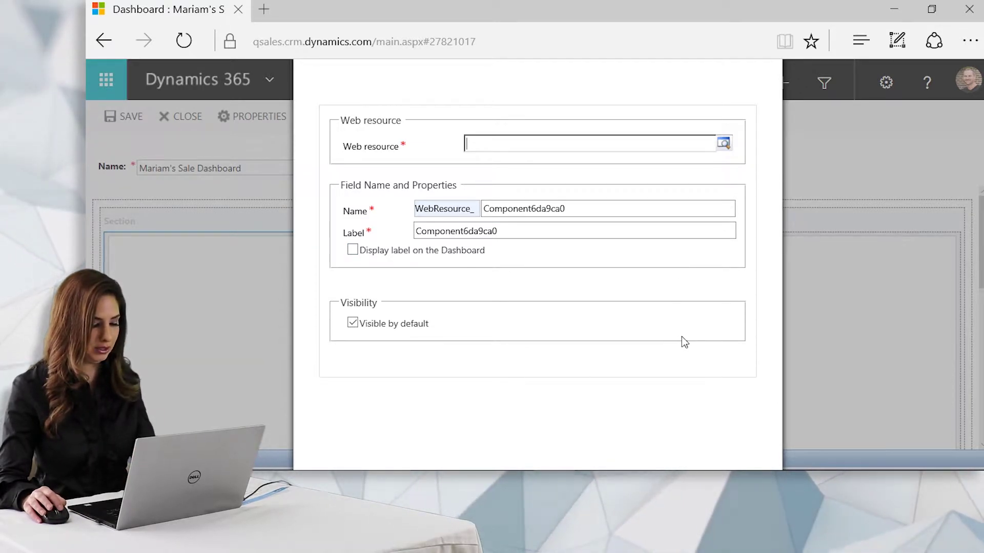
{"action": "key", "text": "Escape"}
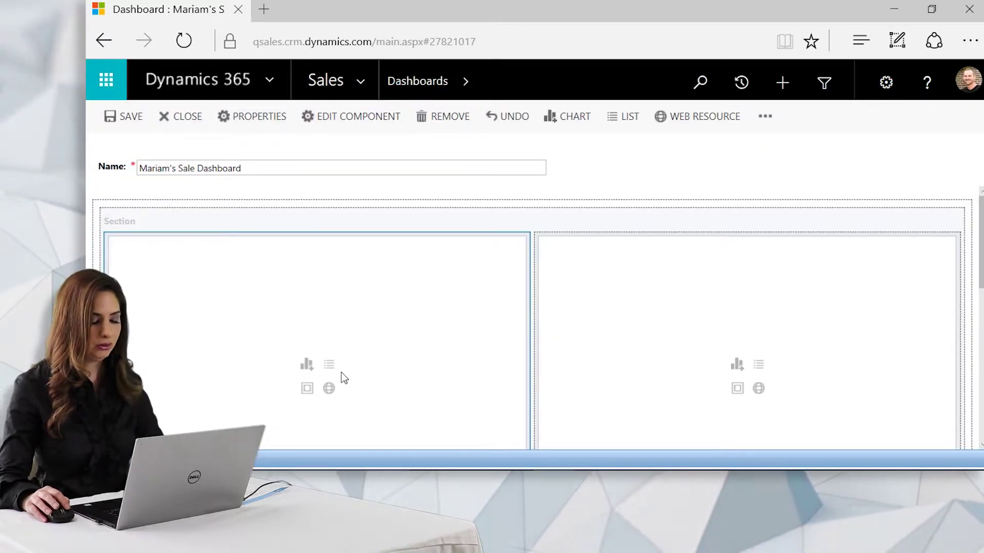
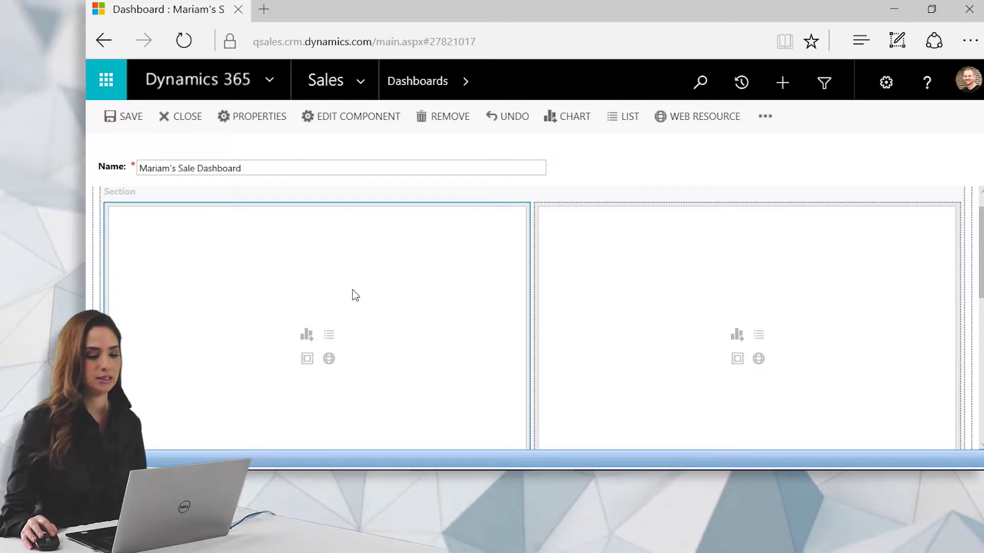
Add a list component to the first column with record type Opportunities and the My Open Opportunities view
{"action": "left_click", "coordinate": [328, 338]}
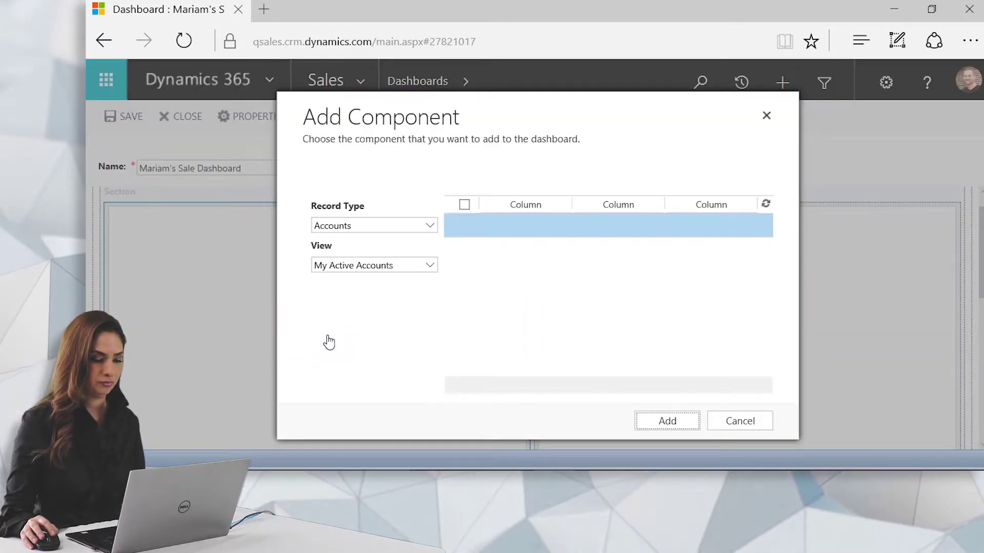
{"action": "left_click", "coordinate": [428, 226]}
{"action": "left_click_drag", "start_coordinate": [536, 131], "coordinate": [542, 255]}
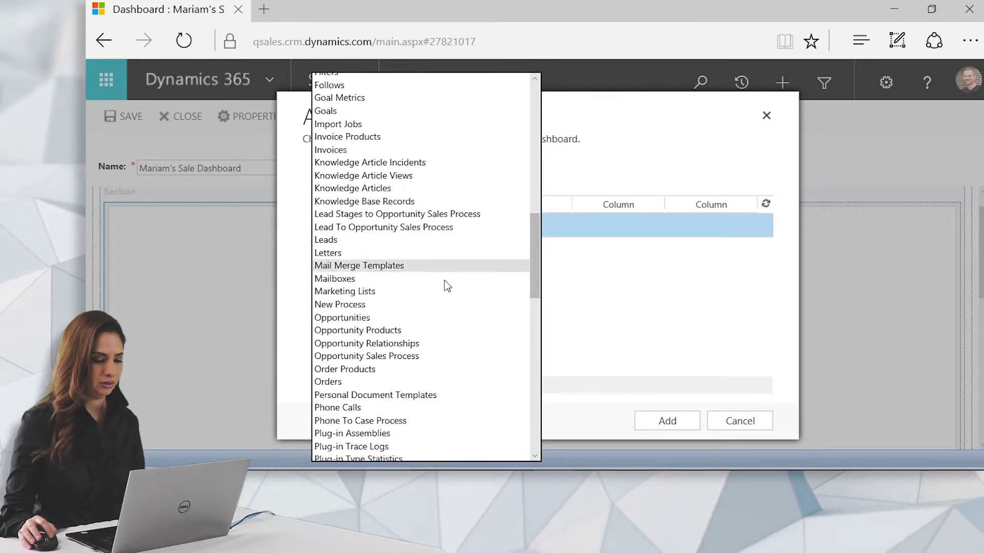
{"action": "left_click", "coordinate": [333, 317]}
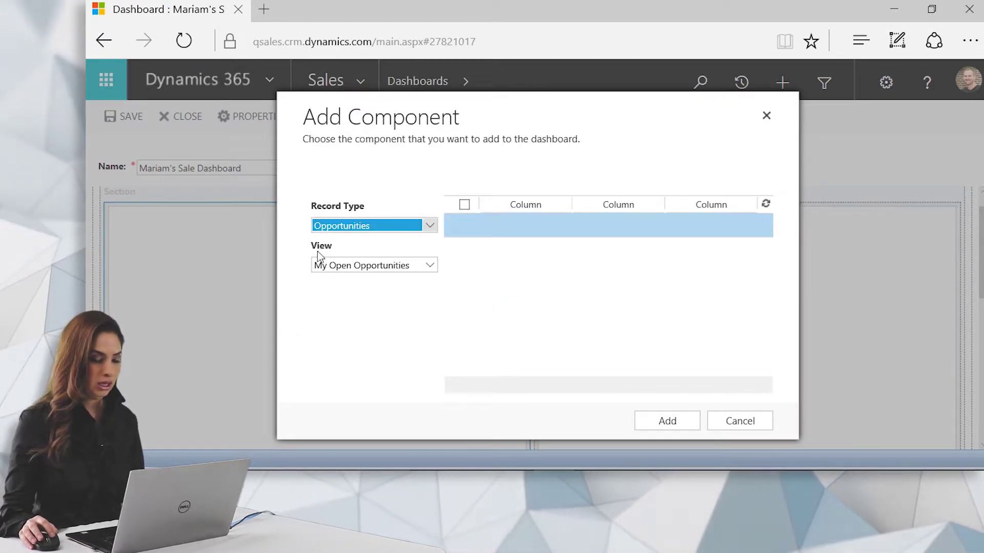
{"action": "left_click", "coordinate": [430, 268]}
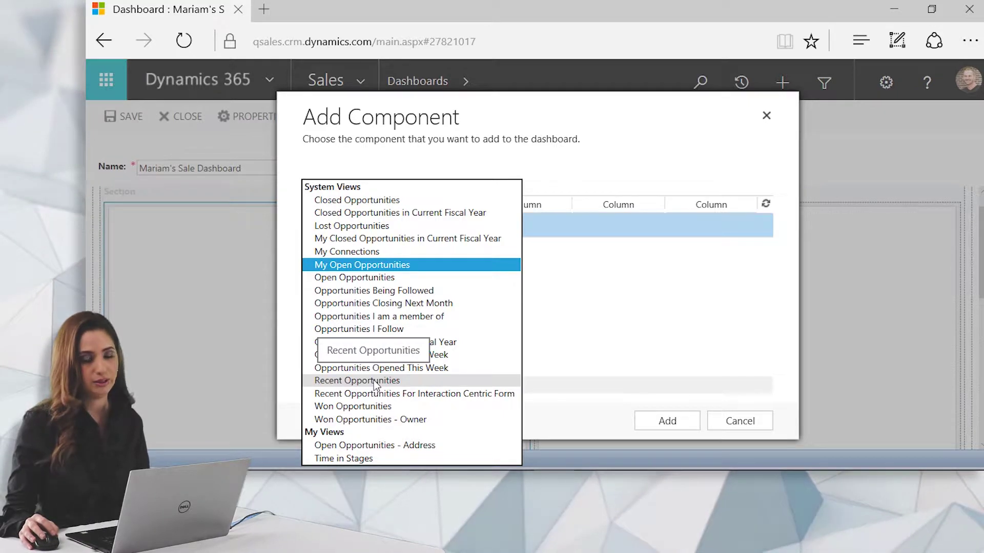
{"action": "left_click", "coordinate": [401, 267]}
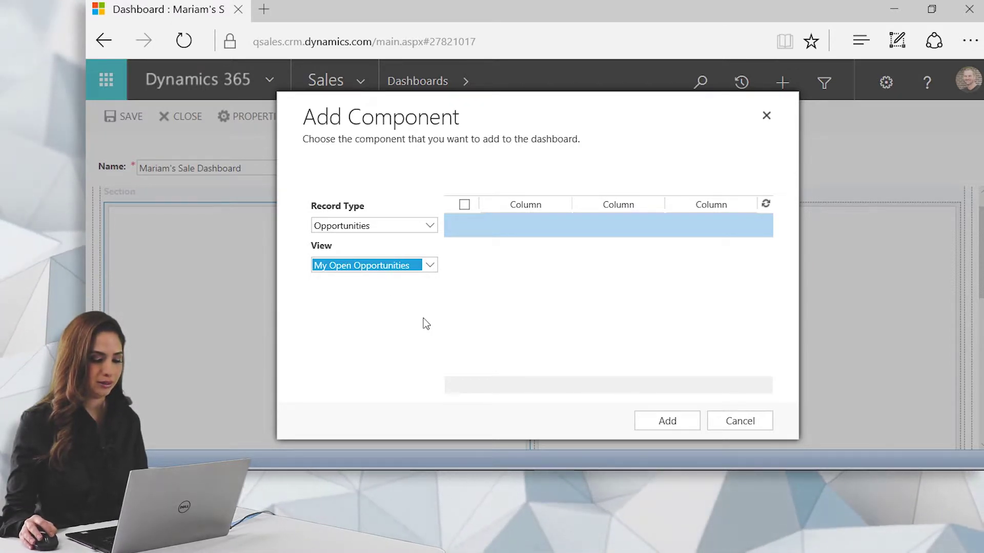
{"action": "left_click", "coordinate": [666, 421]}
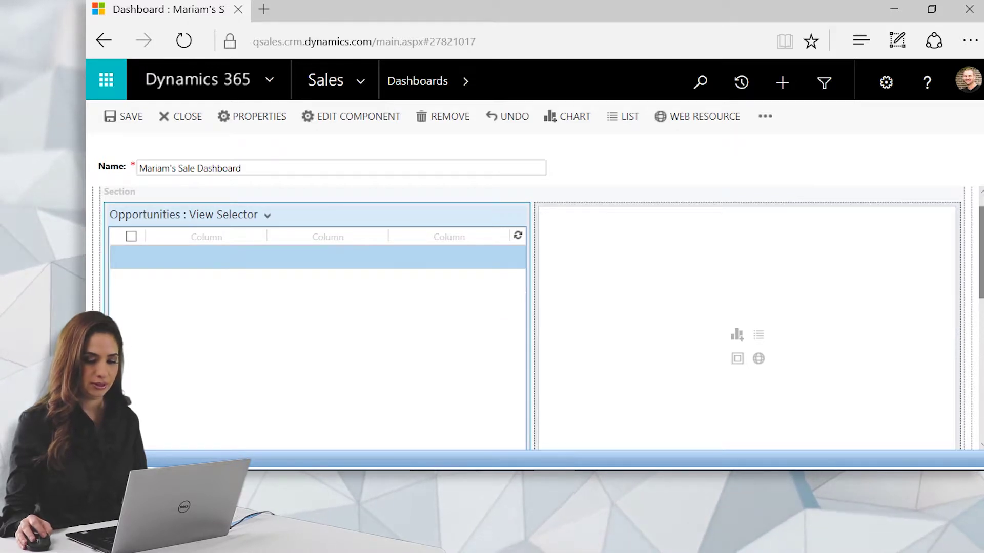
Add a list component to the second column with record type Activities and the My Activities view
{"action": "scroll", "coordinate": [533, 328], "scroll_direction": "down", "scroll_amount": 1}
{"action": "scroll", "coordinate": [533, 328], "scroll_direction": "up", "scroll_amount": 1}
{"action": "scroll", "coordinate": [532, 328], "scroll_direction": "down", "scroll_amount": 1}
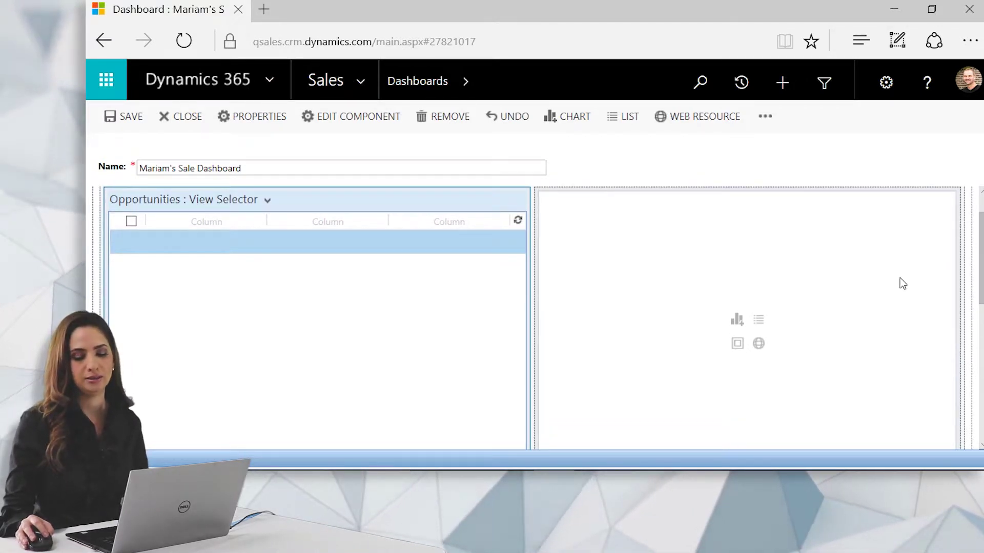
{"action": "left_click", "coordinate": [758, 323]}
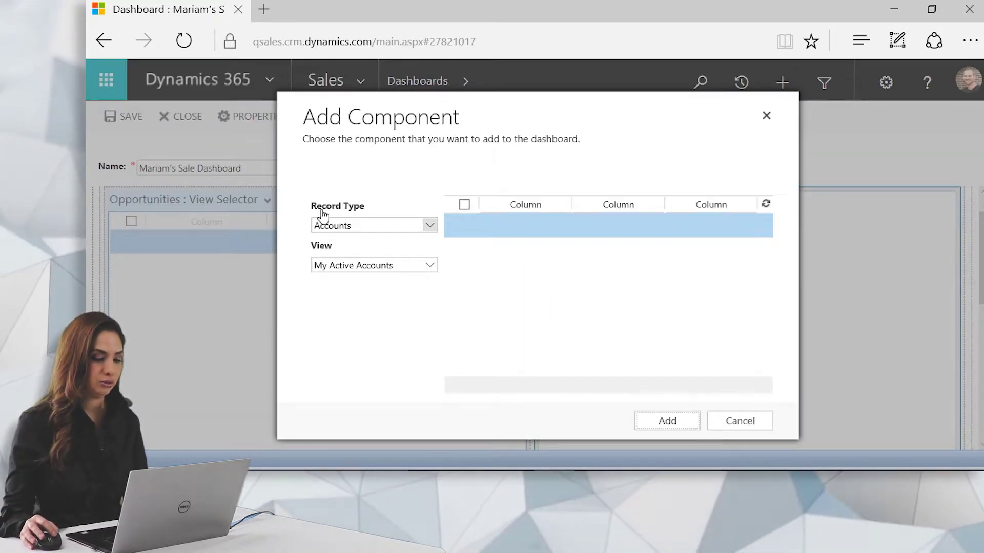
{"action": "left_click", "coordinate": [430, 226]}
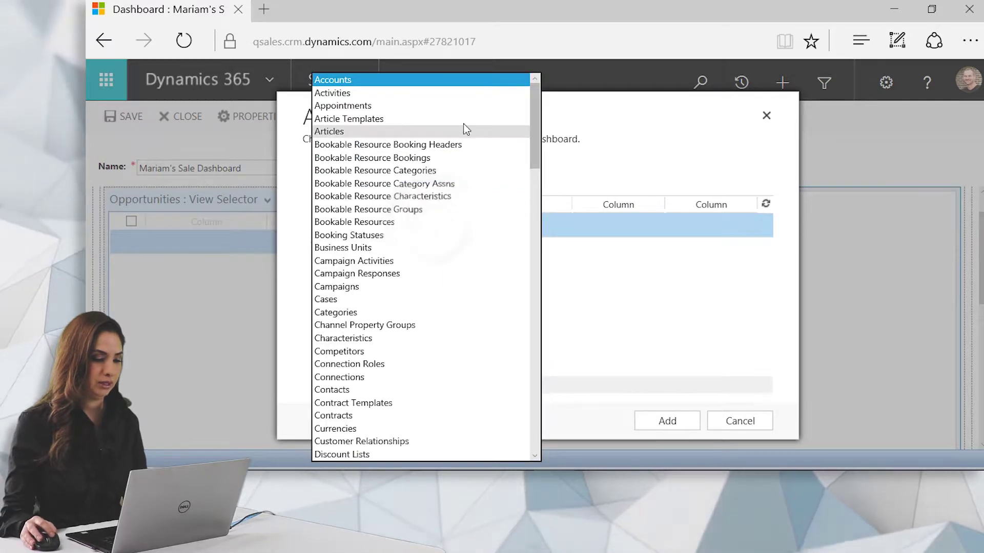
{"action": "left_click", "coordinate": [376, 95]}
{"action": "left_click", "coordinate": [375, 95]}
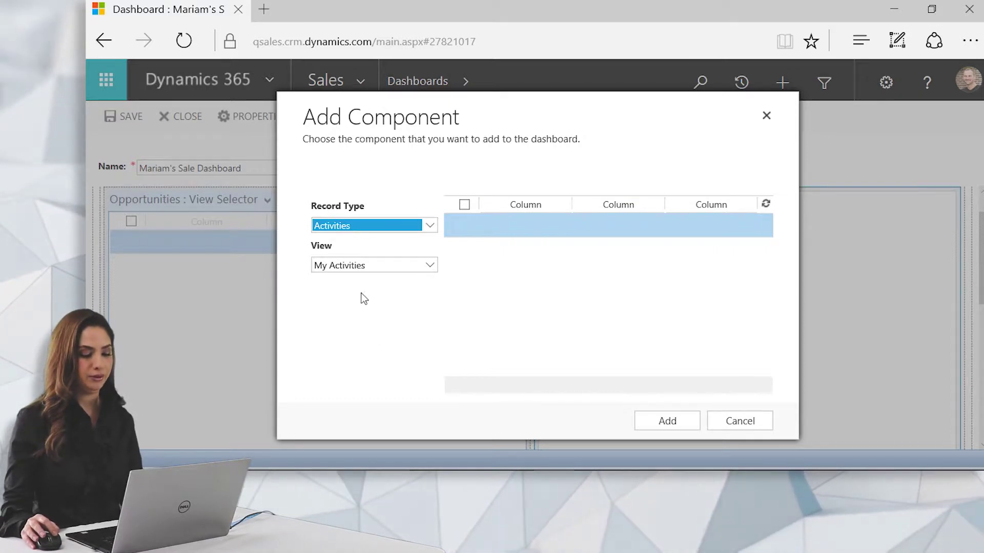
{"action": "left_click", "coordinate": [429, 269]}
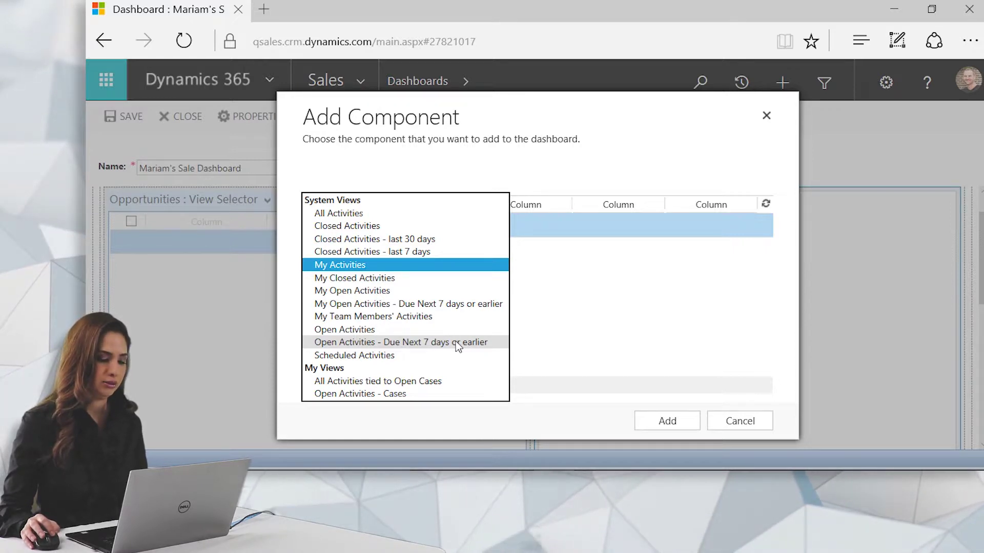
{"action": "left_click", "coordinate": [344, 266]}
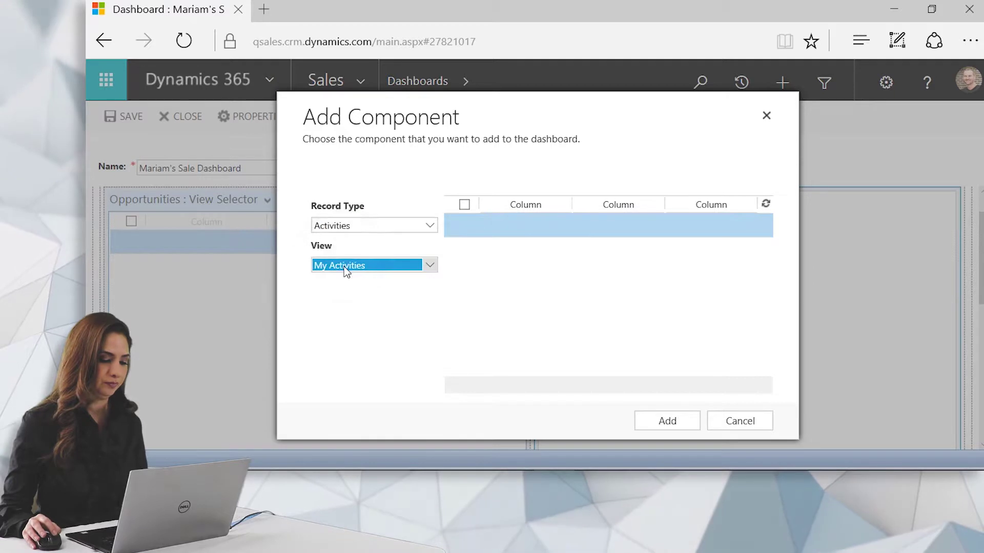
{"action": "left_click", "coordinate": [667, 422]}
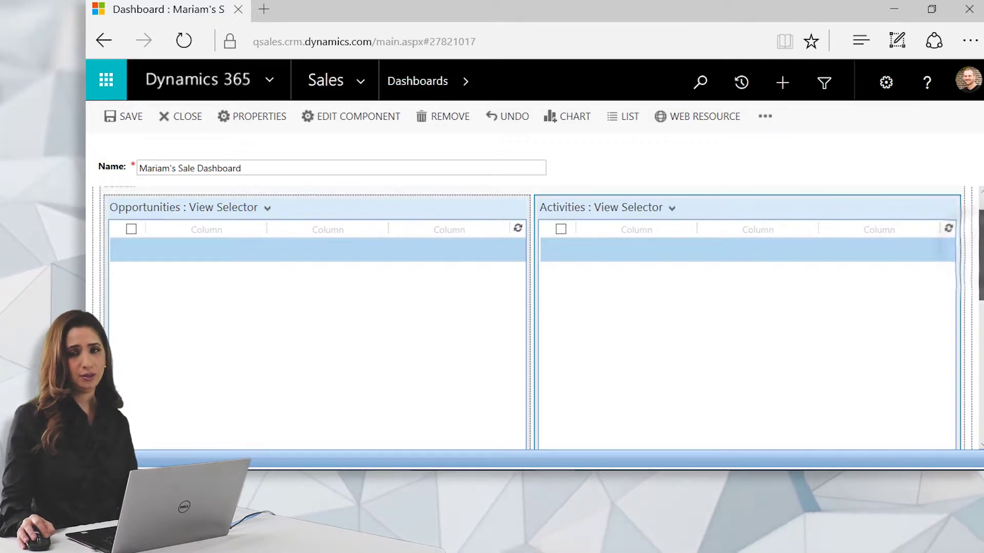
Add a chart component below the Opportunities list with record type Lead, view My Open Leads and chart Leads by Rating
{"action": "scroll", "coordinate": [532, 317], "scroll_direction": "down", "scroll_amount": 5}
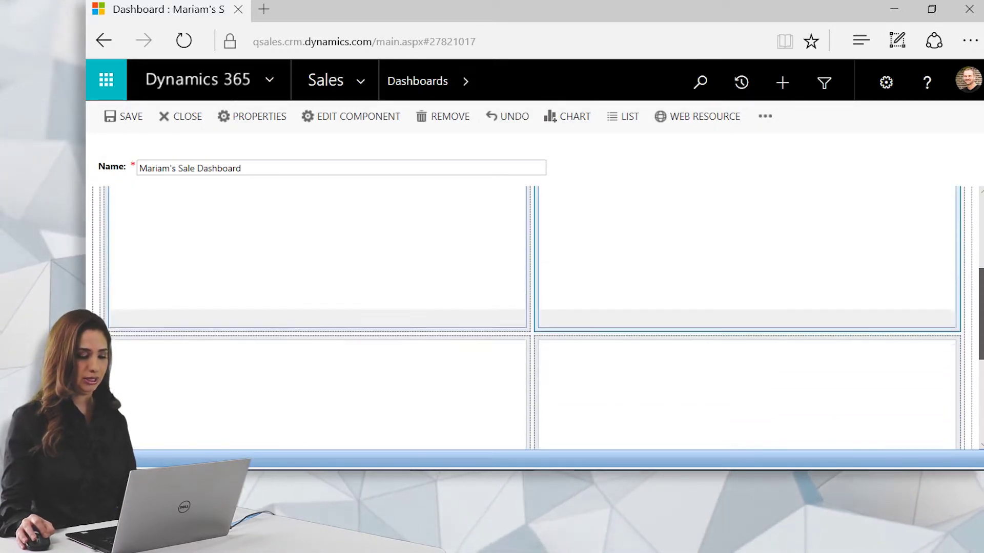
{"action": "scroll", "coordinate": [533, 318], "scroll_direction": "down", "scroll_amount": 3}
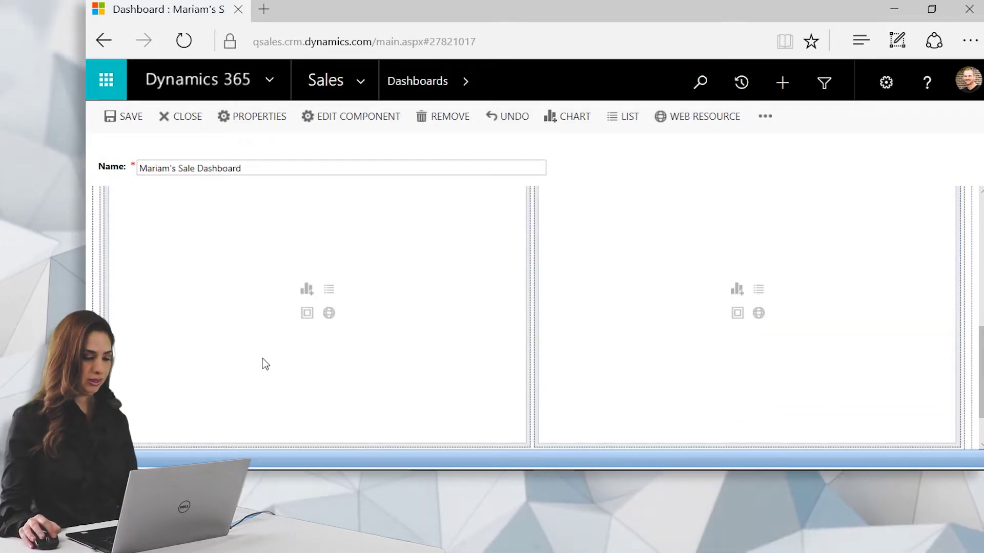
{"action": "left_click", "coordinate": [309, 290]}
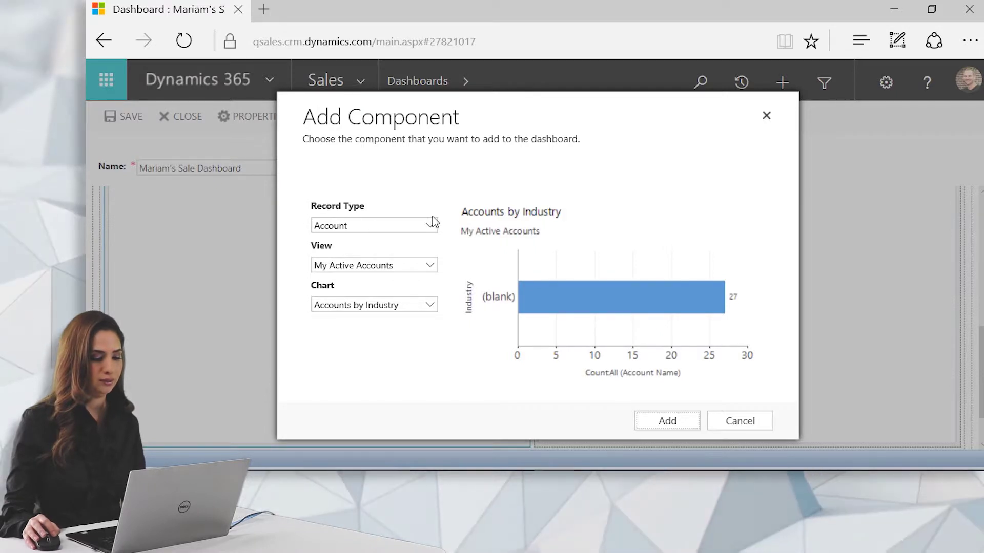
{"action": "left_click", "coordinate": [432, 226]}
{"action": "scroll", "coordinate": [495, 197], "scroll_direction": "down", "scroll_amount": 9}
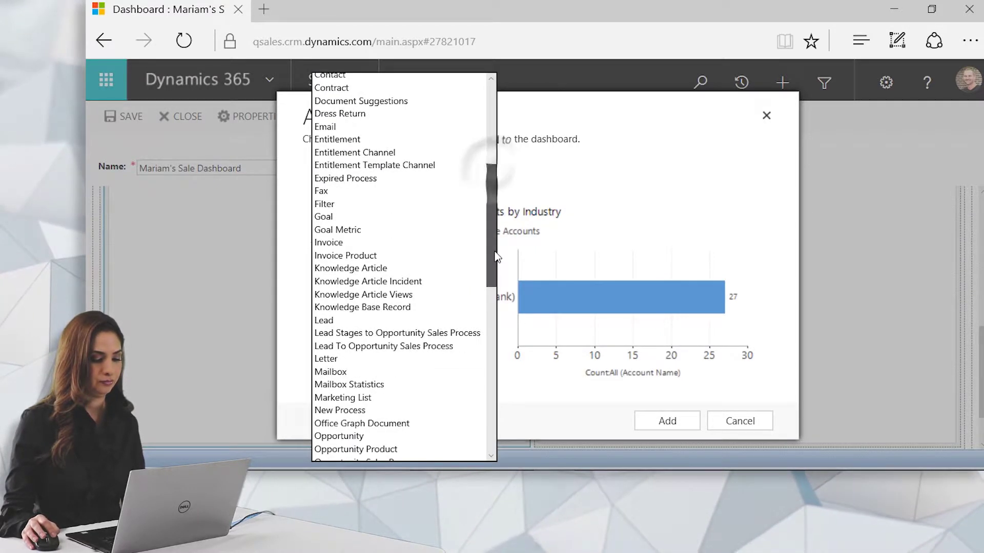
{"action": "left_click", "coordinate": [371, 220]}
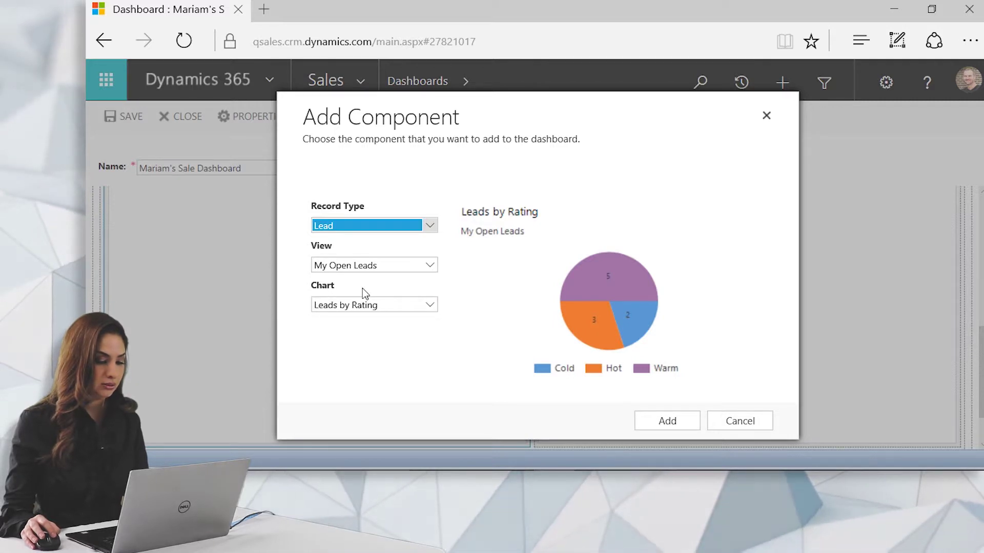
{"action": "left_click", "coordinate": [433, 302]}
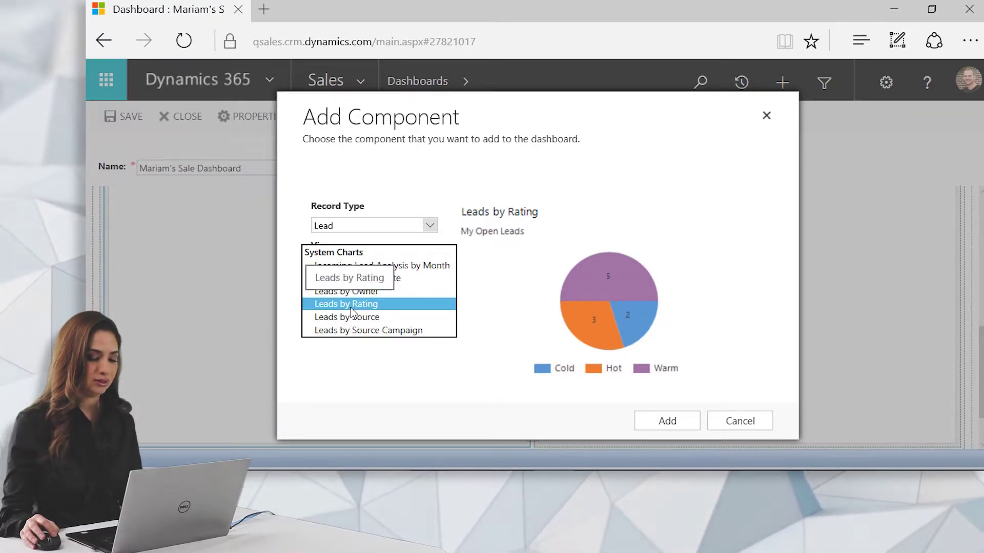
{"action": "left_click", "coordinate": [350, 308]}
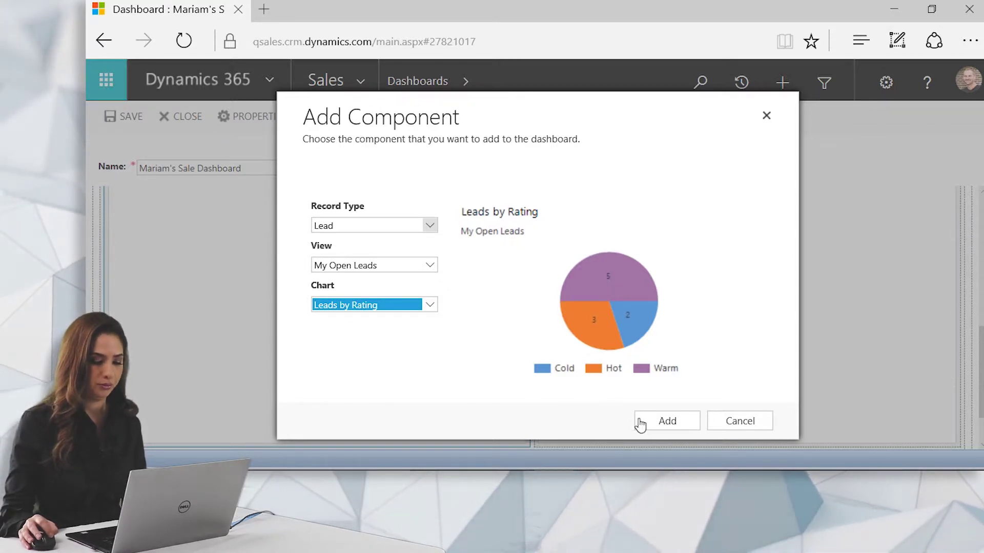
{"action": "left_click", "coordinate": [668, 421]}
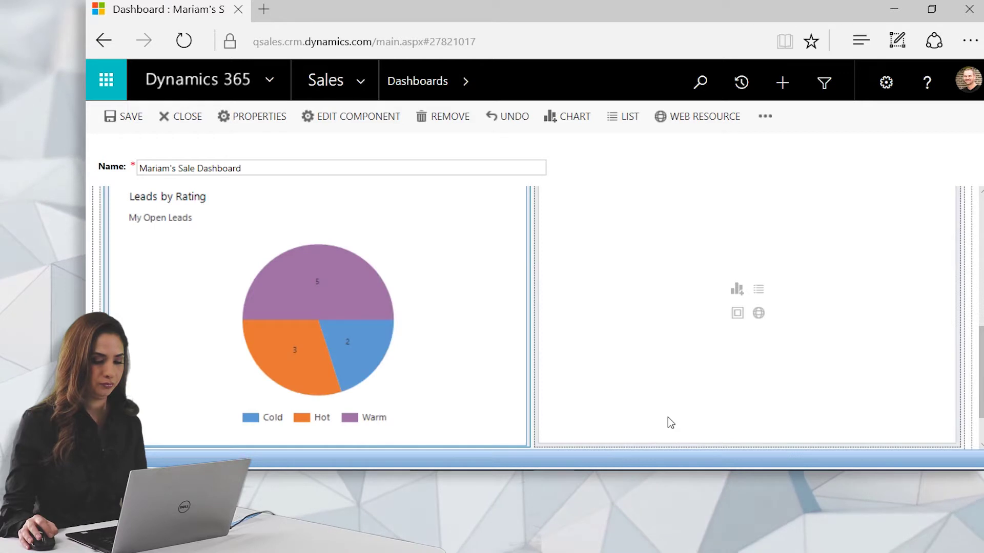
Review the dashboard layout and save the dashboard
{"action": "scroll", "coordinate": [667, 418], "scroll_direction": "down", "scroll_amount": 1}
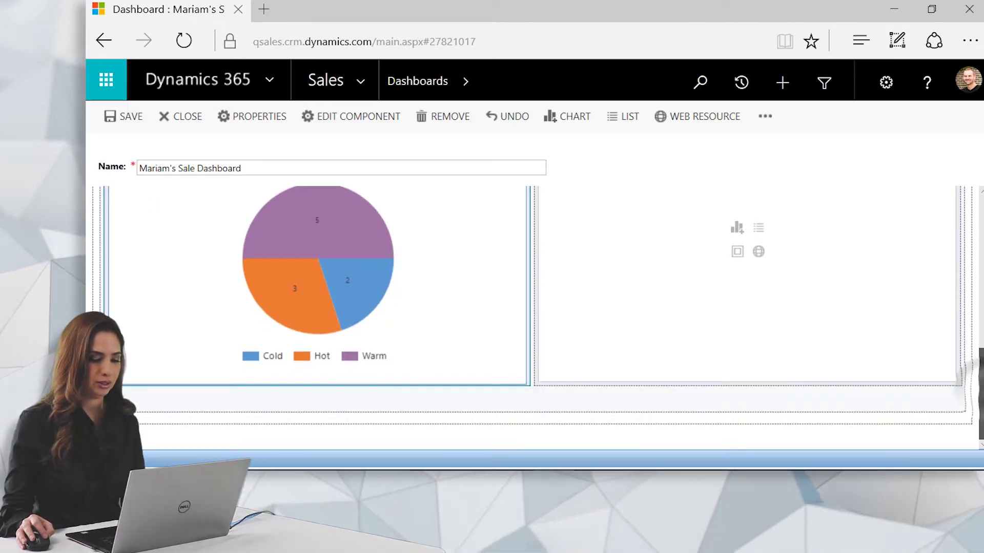
{"action": "scroll", "coordinate": [668, 359], "scroll_direction": "down", "scroll_amount": 3}
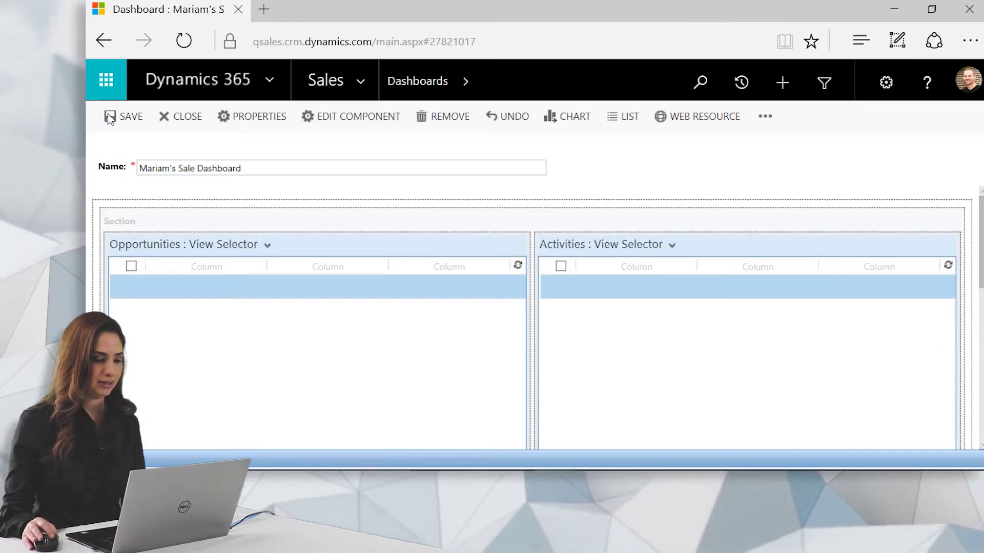
{"action": "left_click", "coordinate": [116, 117]}
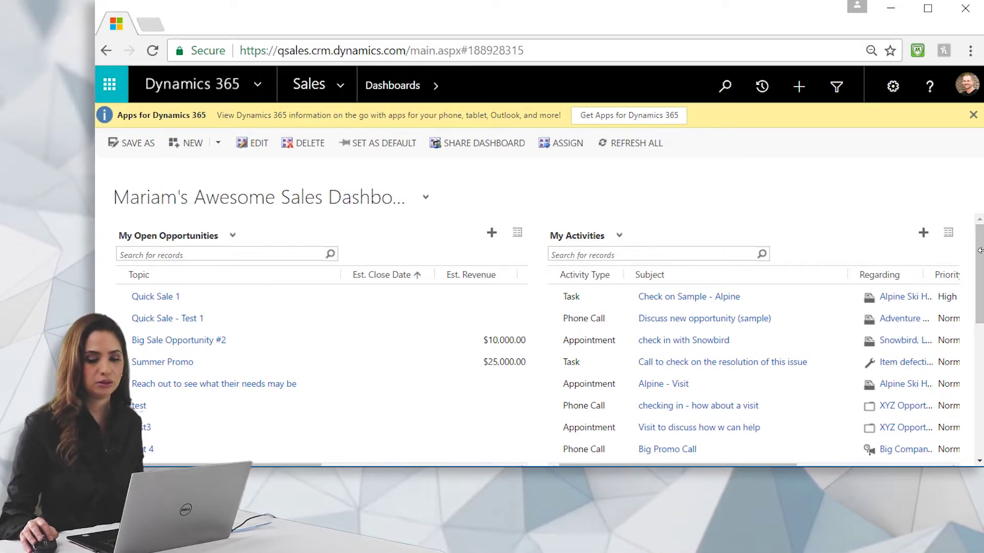
Start an Advanced Find query that looks for Opportunities
{"action": "mouse_move", "coordinate": [981, 256]}
{"action": "left_mouse_down"}
{"action": "mouse_move", "coordinate": [980, 382]}
{"action": "mouse_move", "coordinate": [980, 256]}
{"action": "left_mouse_up"}
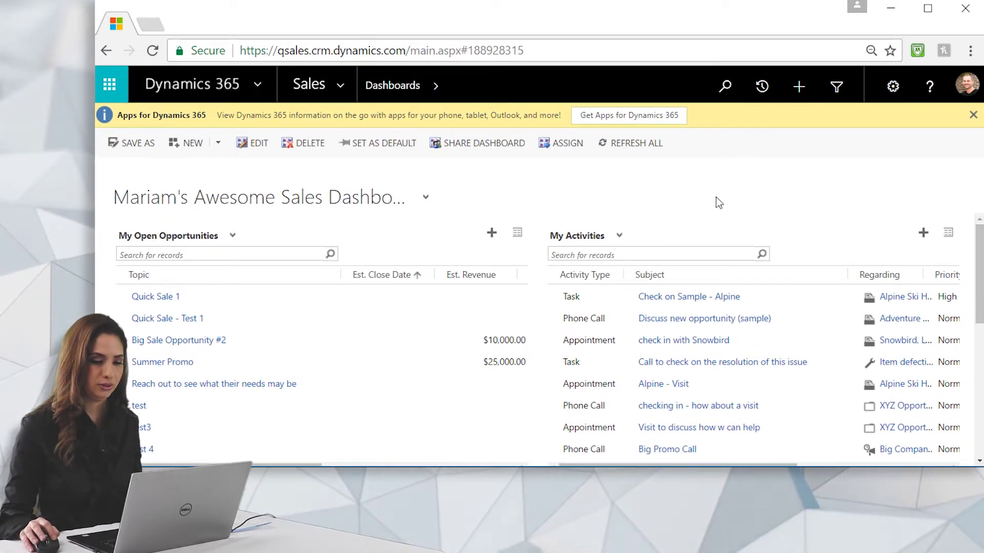
{"action": "left_click", "coordinate": [836, 88]}
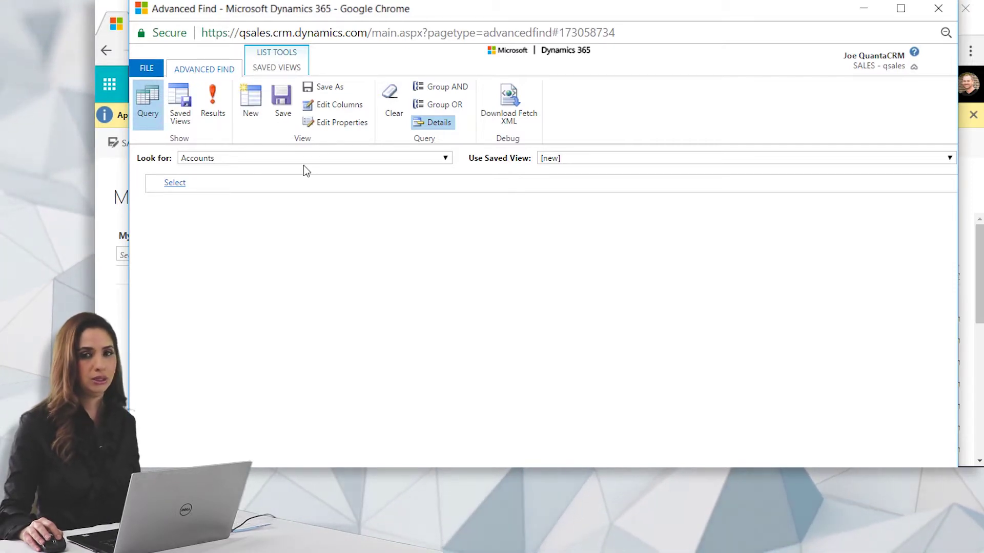
{"action": "left_click", "coordinate": [328, 158]}
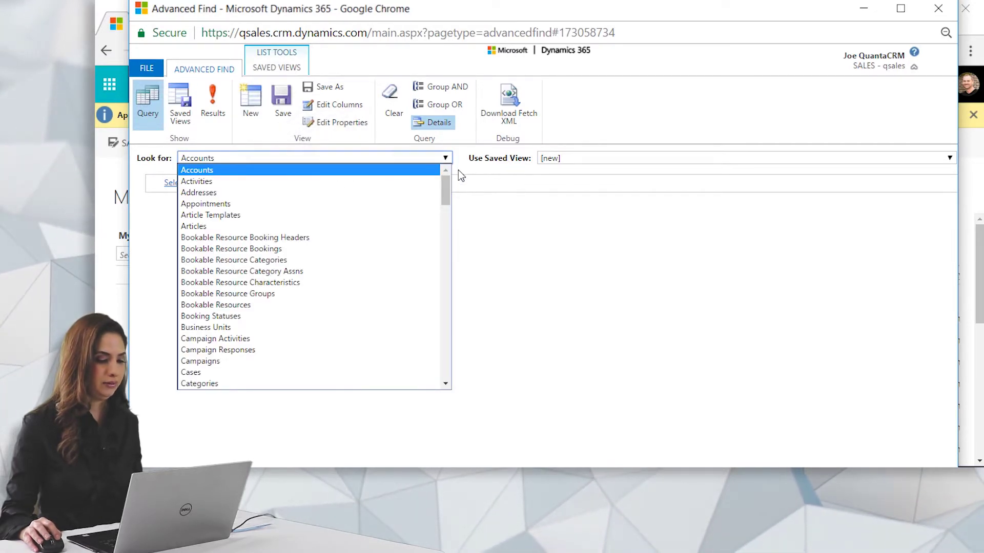
{"action": "left_click_drag", "start_coordinate": [451, 185], "coordinate": [448, 274]}
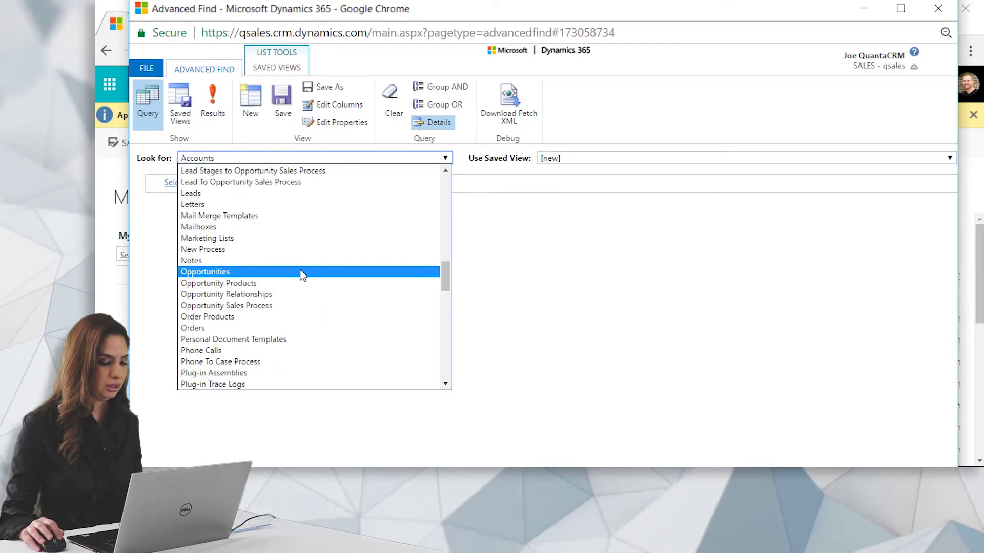
{"action": "left_click", "coordinate": [233, 272]}
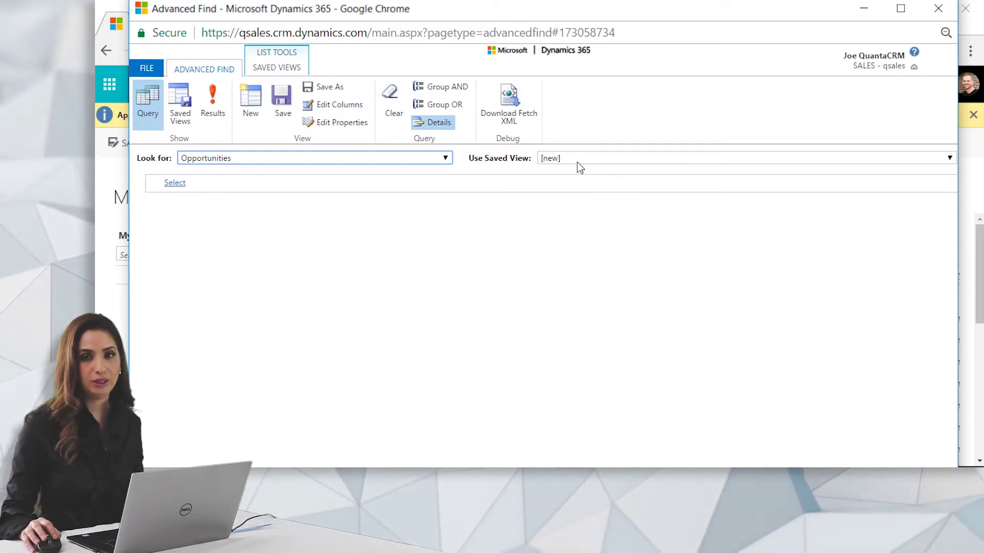
Add a query condition that Status equals Open
{"action": "mouse_move", "coordinate": [244, 193]}
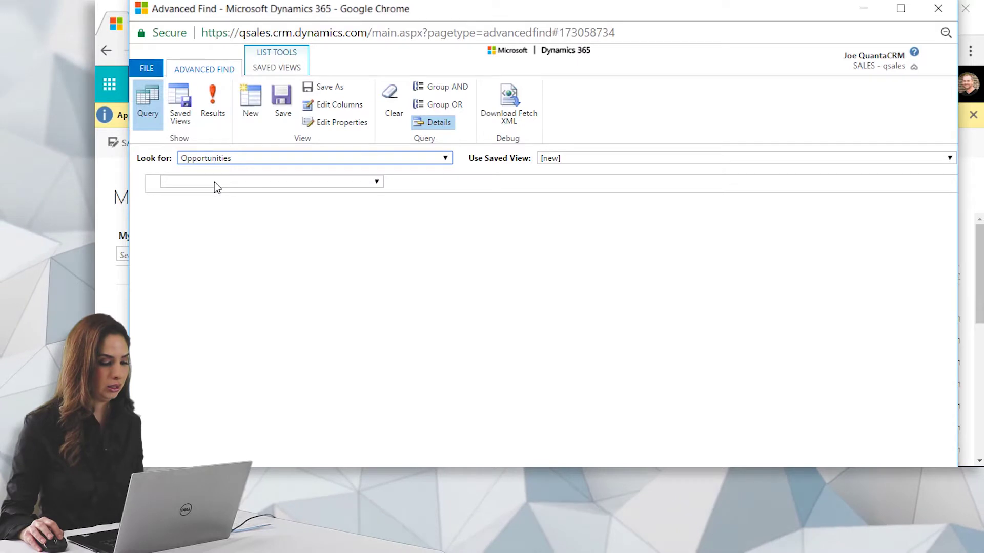
{"action": "left_click", "coordinate": [215, 183]}
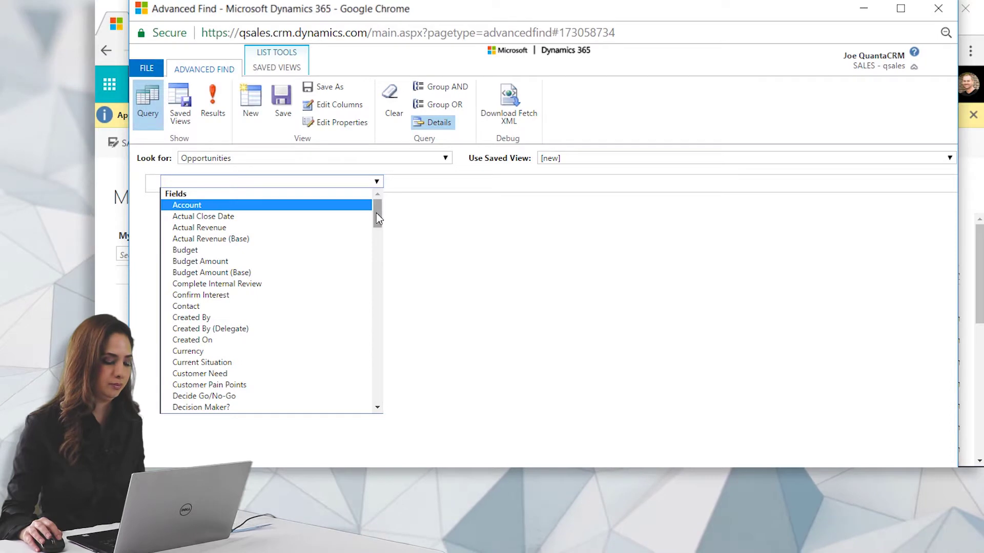
{"action": "left_click_drag", "start_coordinate": [379, 217], "coordinate": [380, 310]}
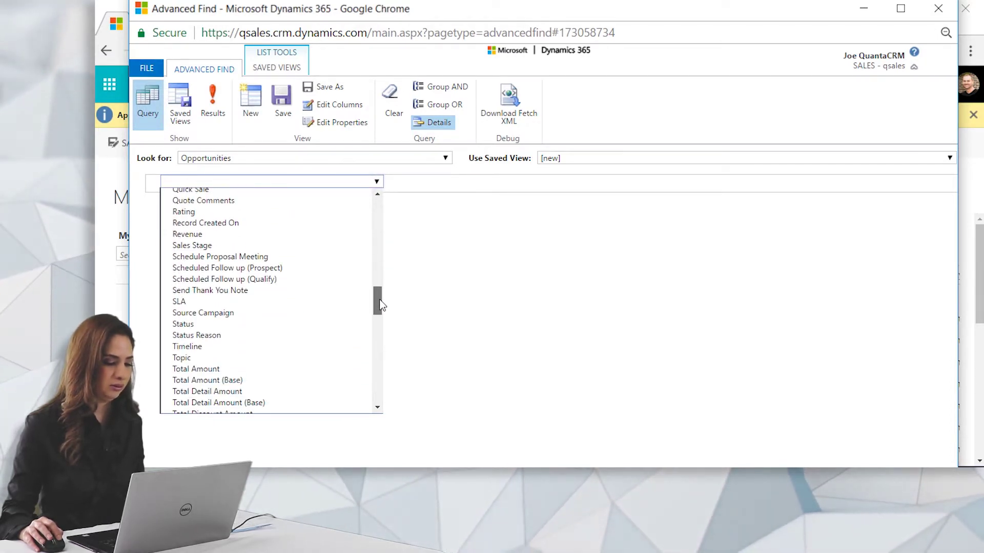
{"action": "left_click", "coordinate": [247, 323]}
{"action": "left_click", "coordinate": [290, 184]}
{"action": "left_click", "coordinate": [420, 184]}
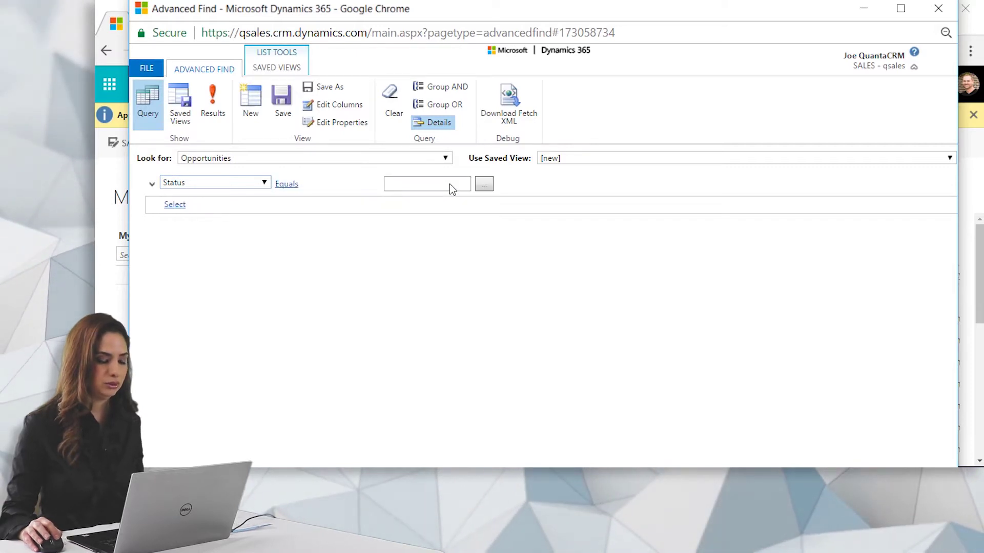
{"action": "left_click", "coordinate": [488, 187]}
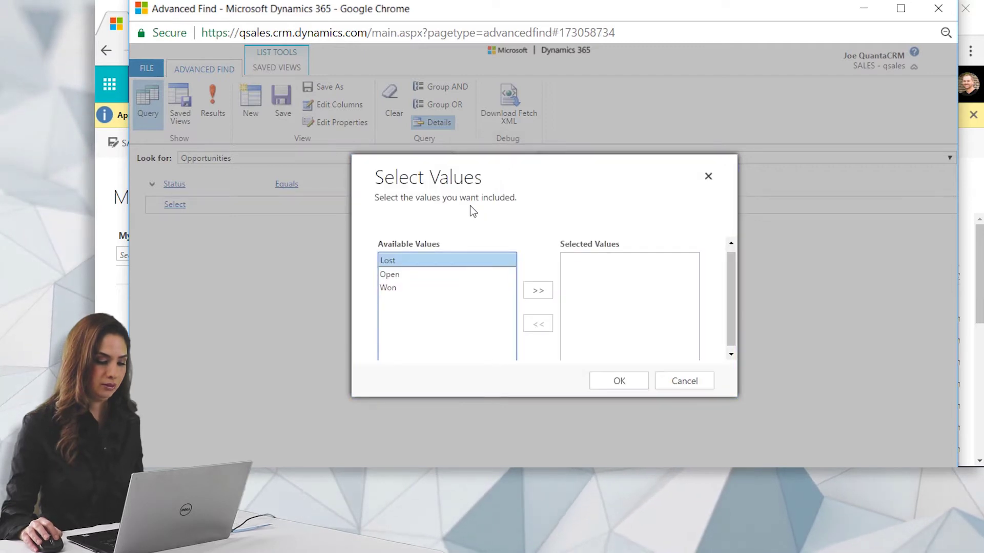
{"action": "left_click", "coordinate": [388, 274]}
{"action": "left_click", "coordinate": [538, 290]}
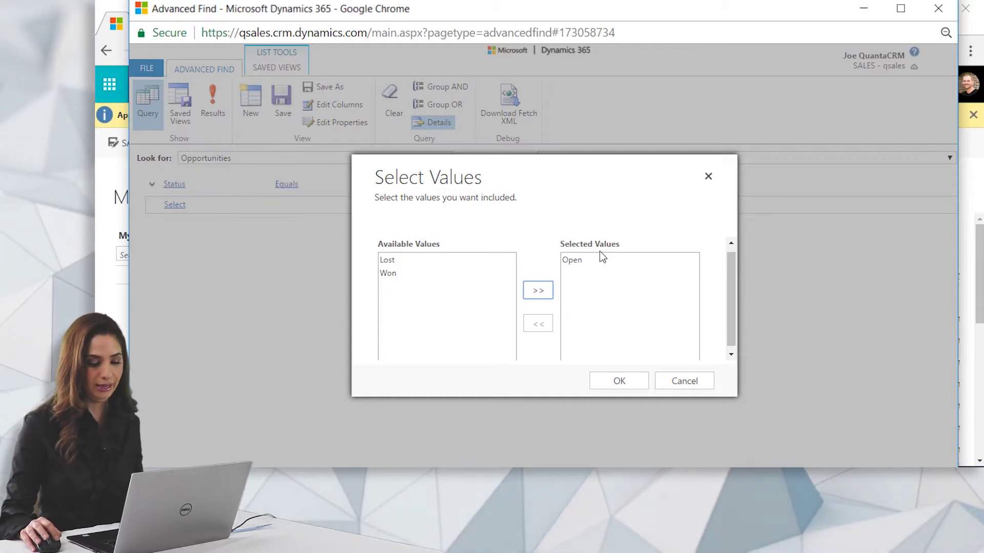
{"action": "left_click", "coordinate": [620, 381]}
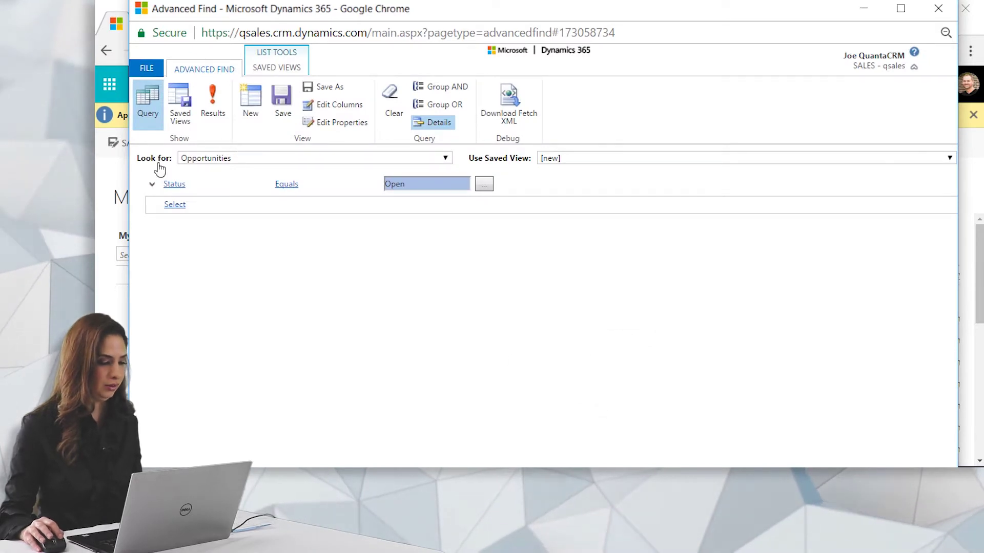
Add a second query condition that Owner Equals Current User
{"action": "left_click", "coordinate": [175, 204]}
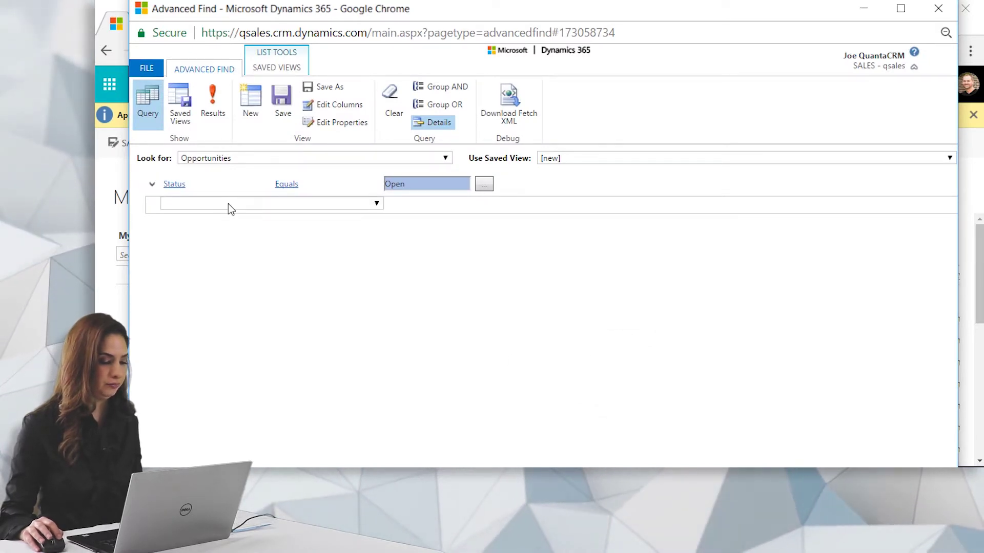
{"action": "left_click", "coordinate": [228, 204]}
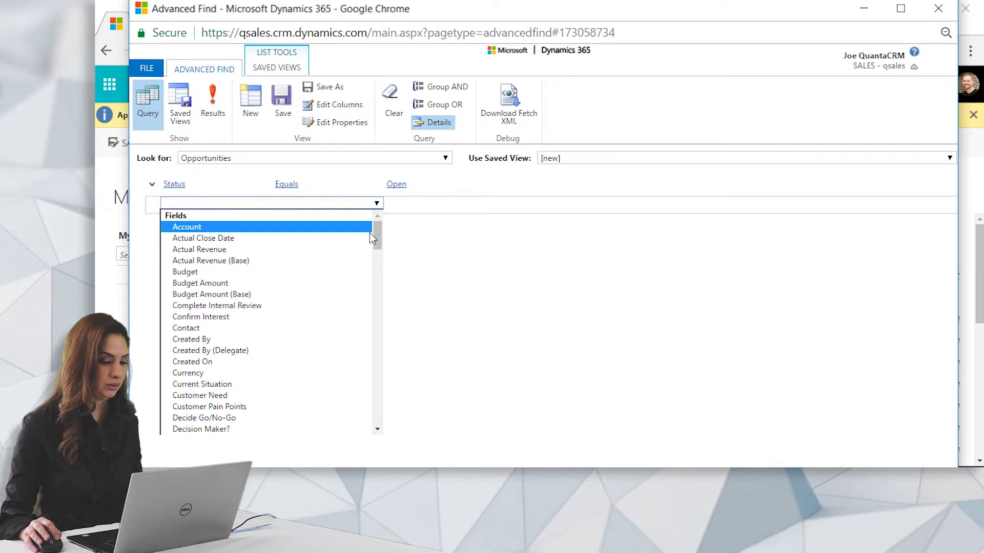
{"action": "left_click_drag", "start_coordinate": [377, 235], "coordinate": [378, 282]}
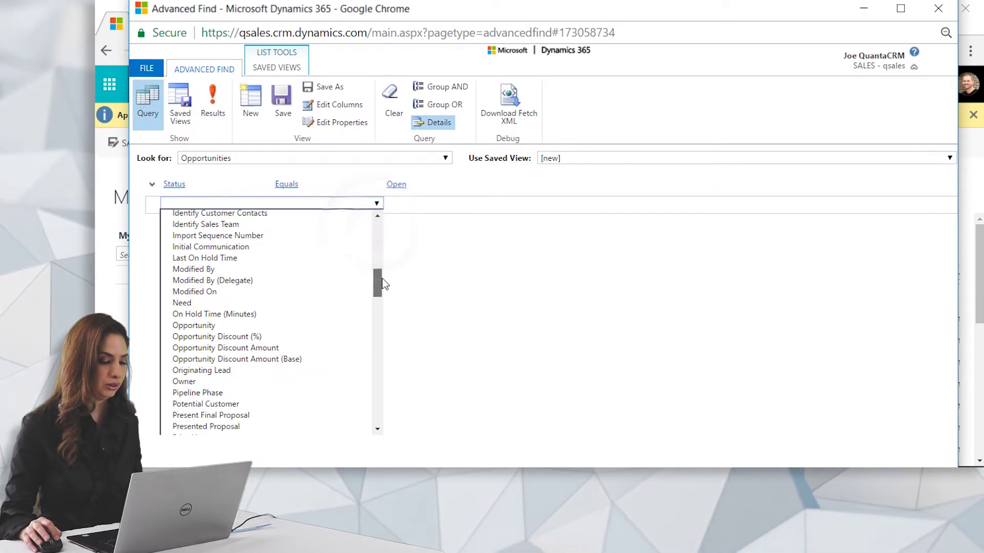
{"action": "left_click", "coordinate": [259, 381]}
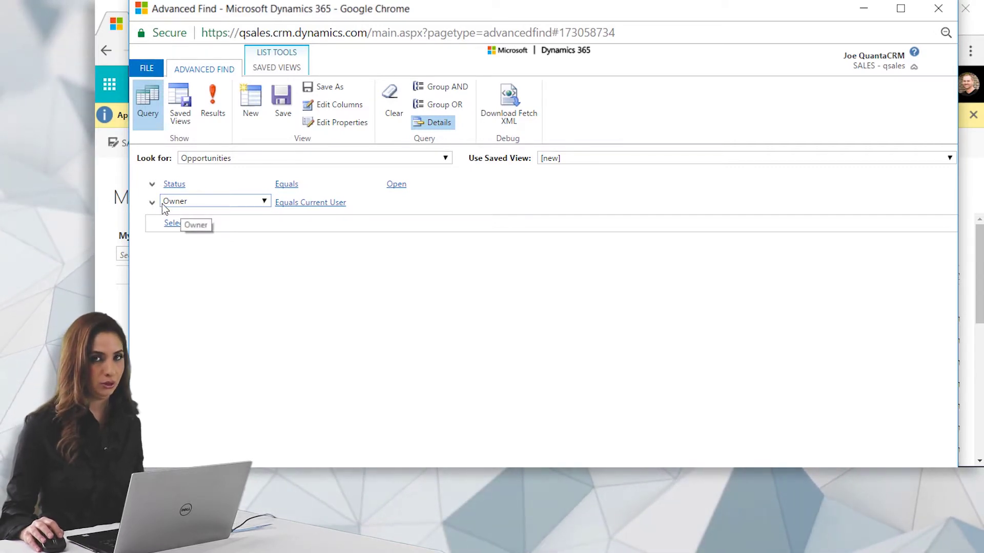
{"action": "left_click", "coordinate": [278, 202]}
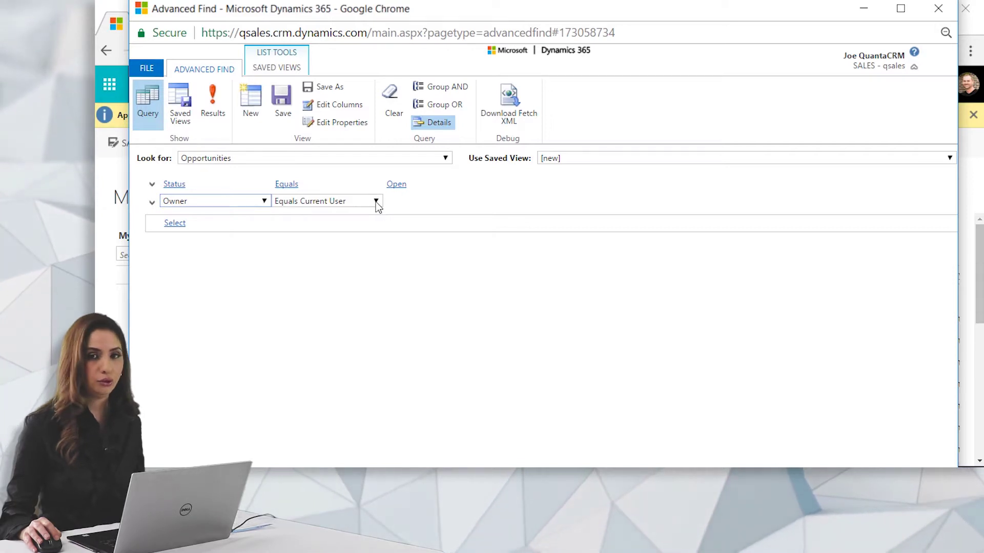
{"action": "left_click", "coordinate": [375, 201]}
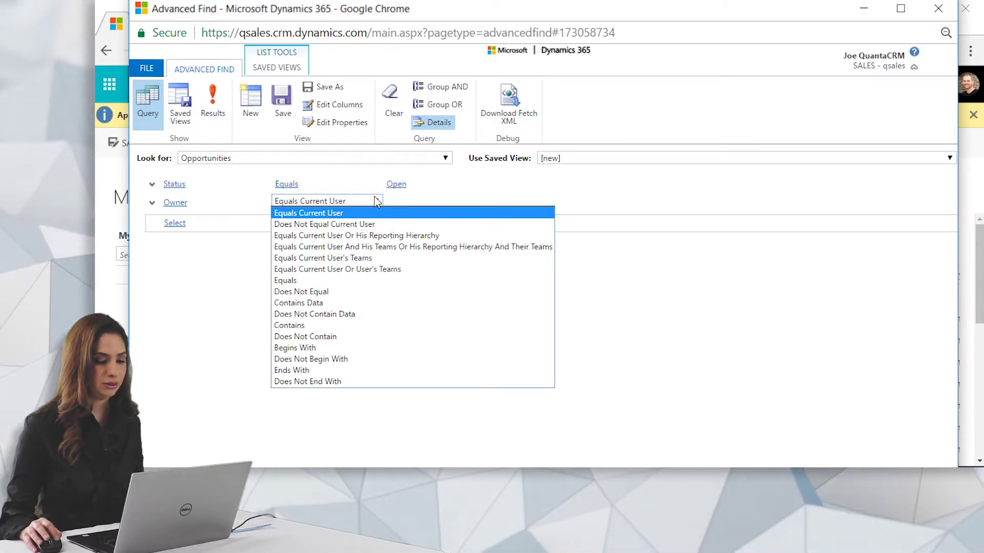
{"action": "left_click", "coordinate": [380, 201]}
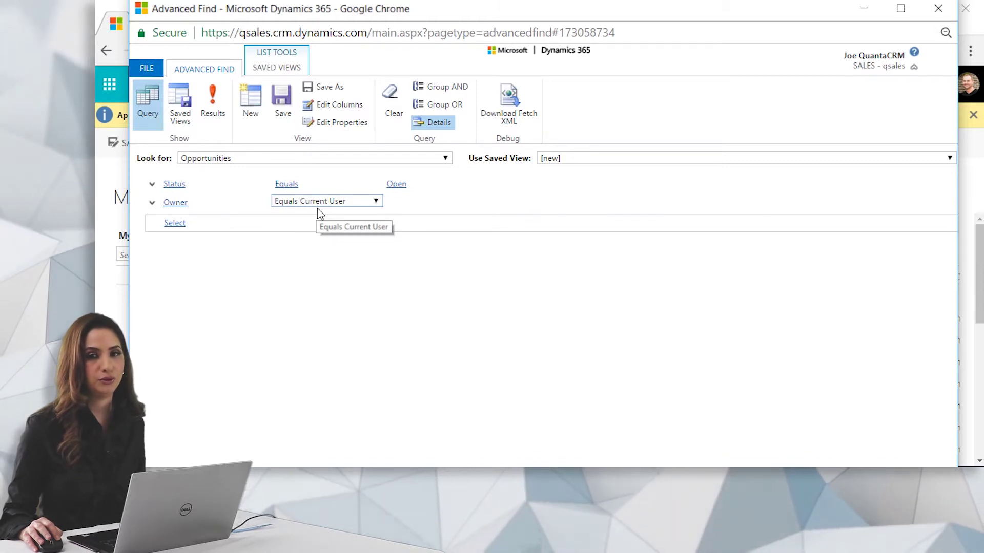
{"action": "left_click", "coordinate": [179, 202]}
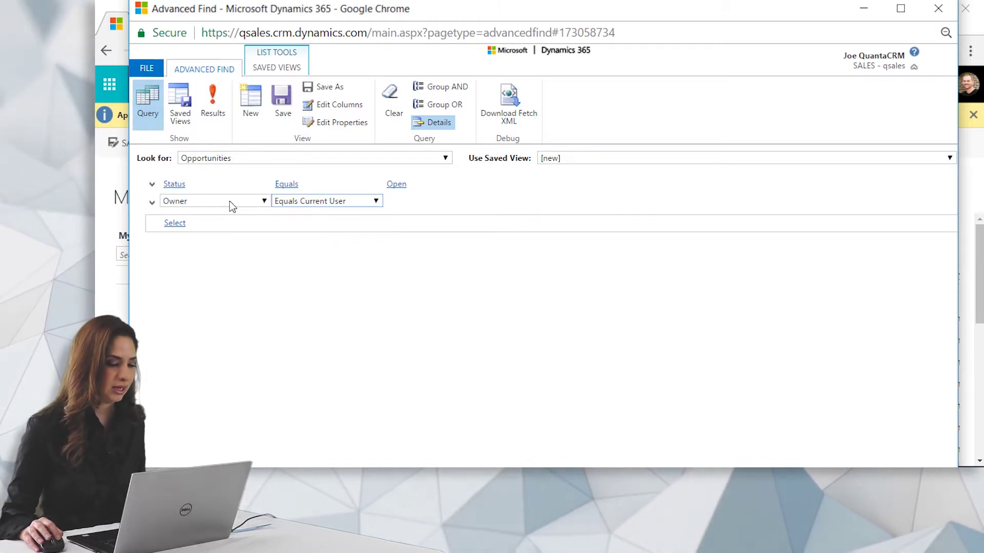
{"action": "left_click", "coordinate": [174, 185]}
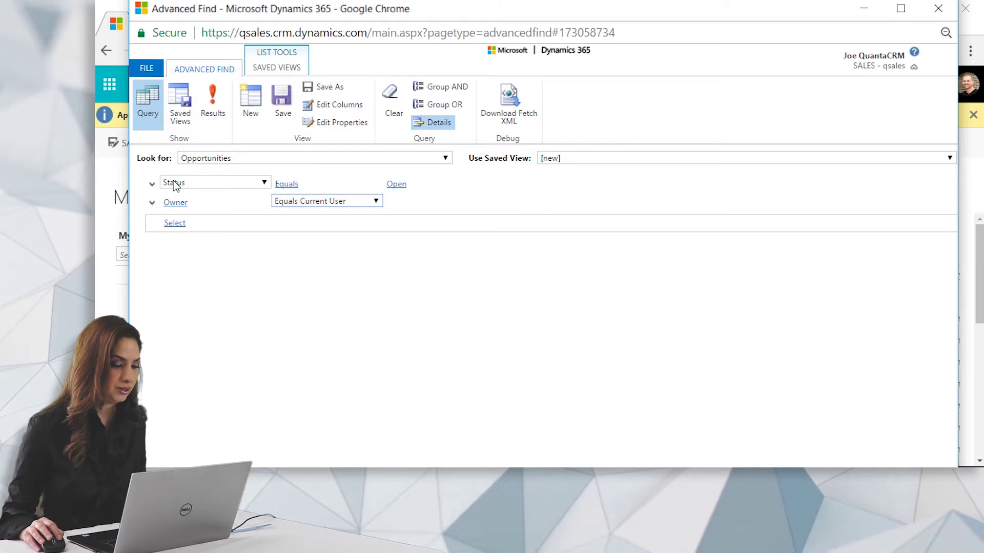
{"action": "left_click", "coordinate": [179, 202]}
Add a third query condition that Est. Revenue Is Greater Than or Equal To 15000
{"action": "left_click", "coordinate": [210, 224]}
{"action": "left_click", "coordinate": [210, 226]}
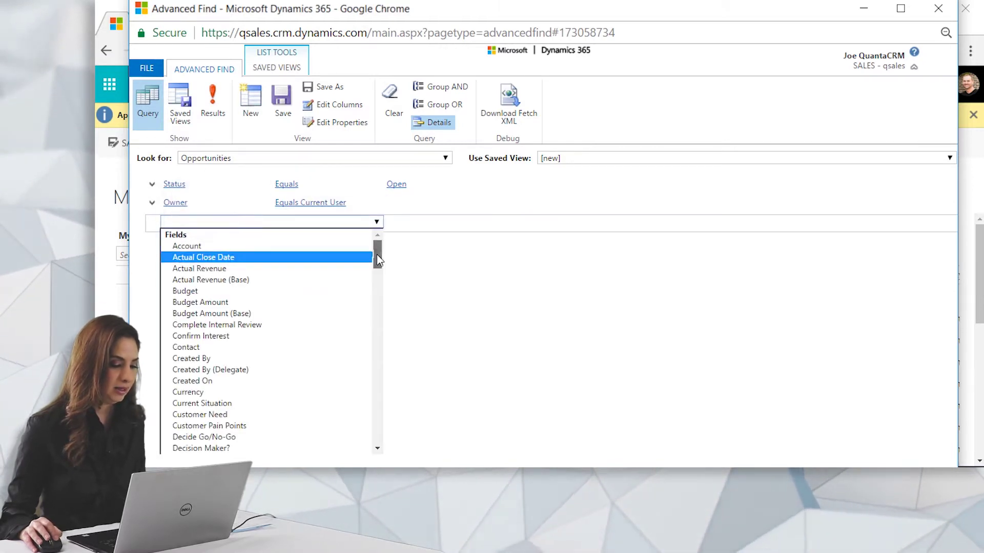
{"action": "left_click_drag", "start_coordinate": [378, 260], "coordinate": [376, 272]}
{"action": "left_click", "coordinate": [214, 341]}
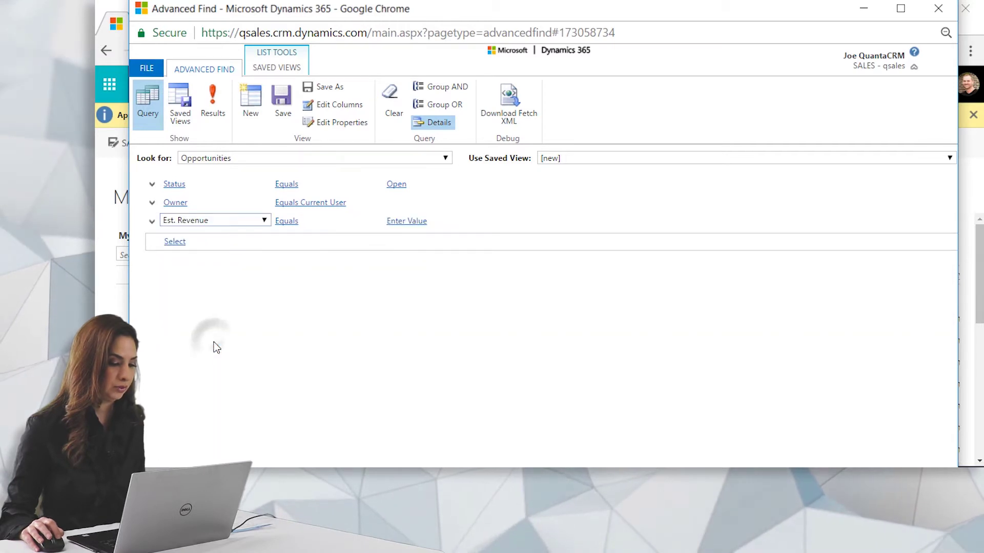
{"action": "left_click", "coordinate": [333, 226]}
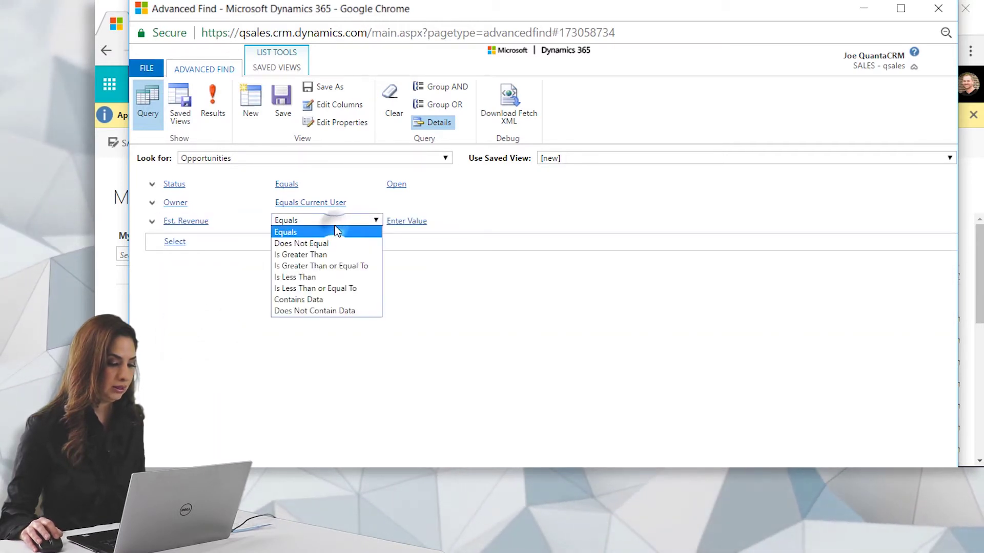
{"action": "left_click", "coordinate": [320, 266]}
{"action": "left_click", "coordinate": [418, 220]}
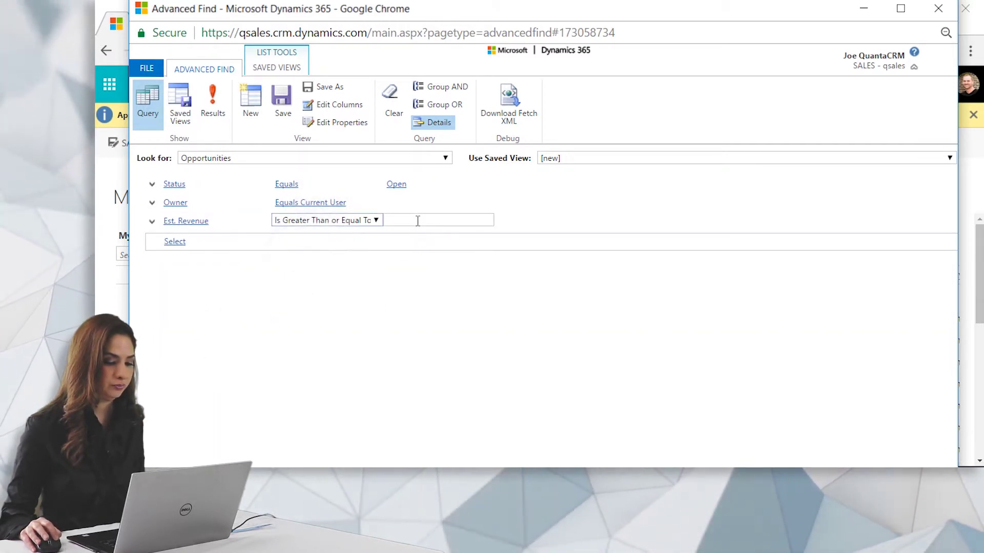
{"action": "type", "text": "15000"}
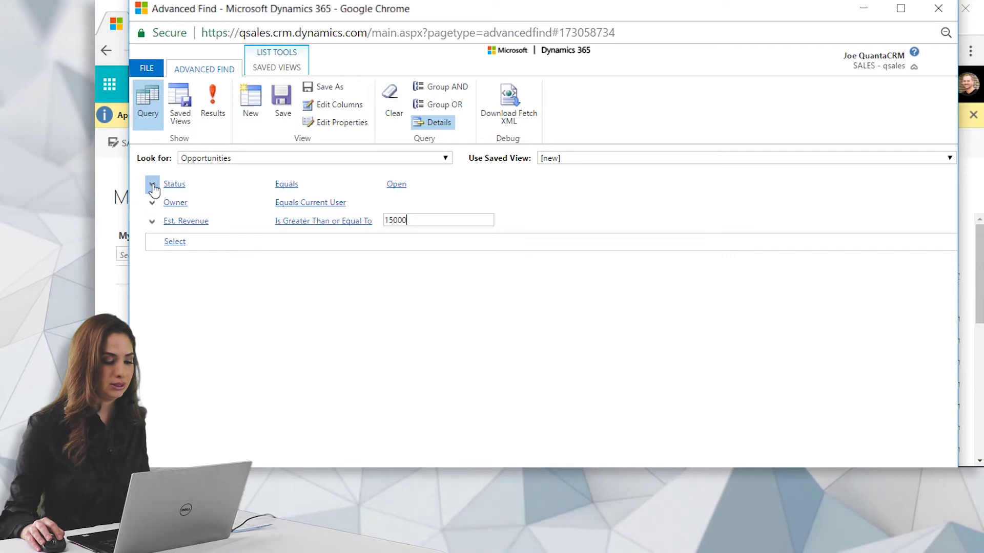
{"action": "left_click", "coordinate": [394, 185]}
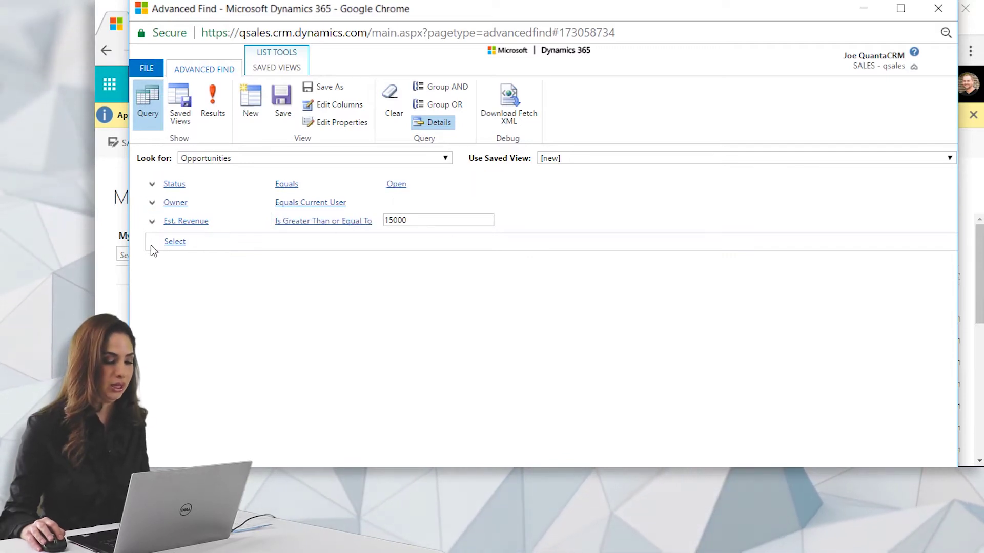
{"action": "left_click", "coordinate": [385, 217]}
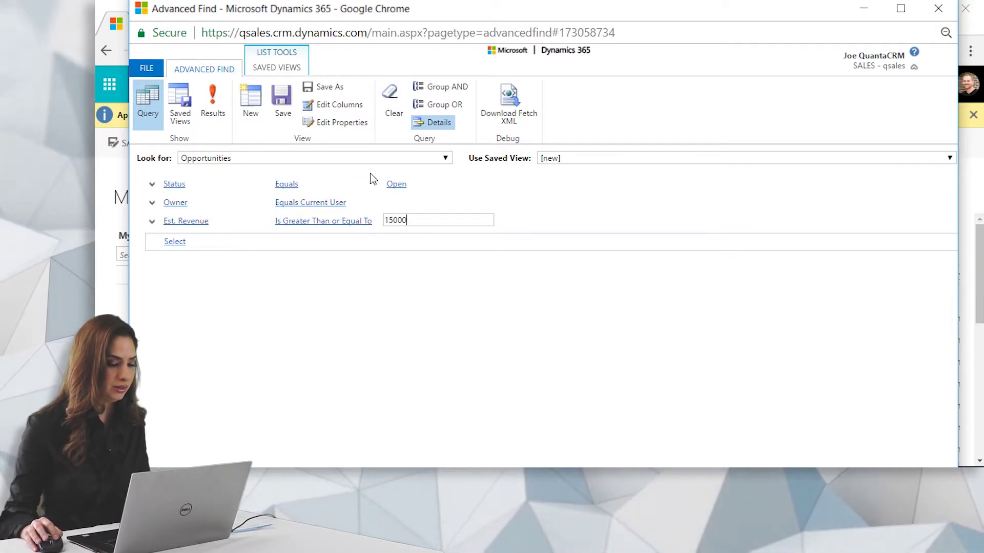
Edit the view's columns by removing Potential Customer and Status Reason
{"action": "left_click", "coordinate": [342, 107]}
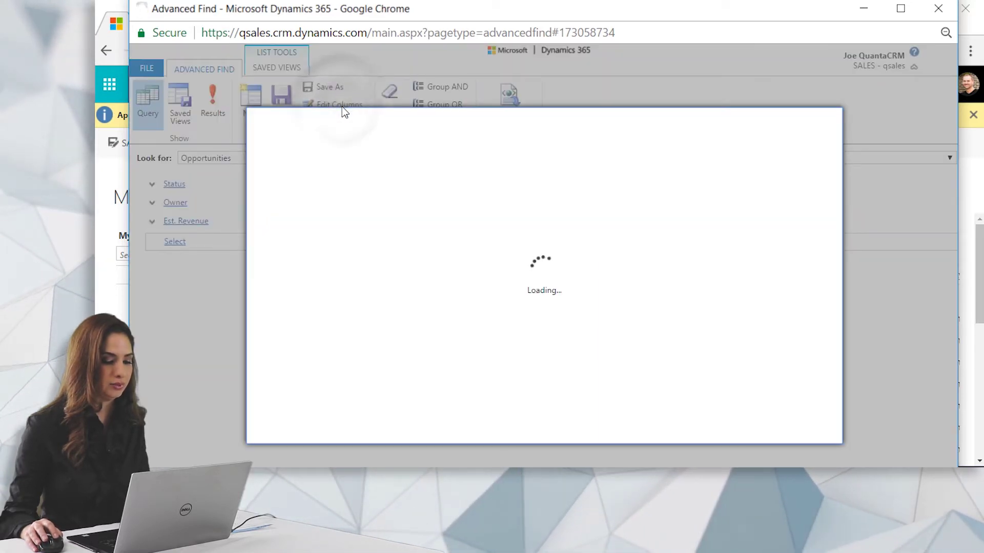
{"action": "left_click", "coordinate": [729, 432]}
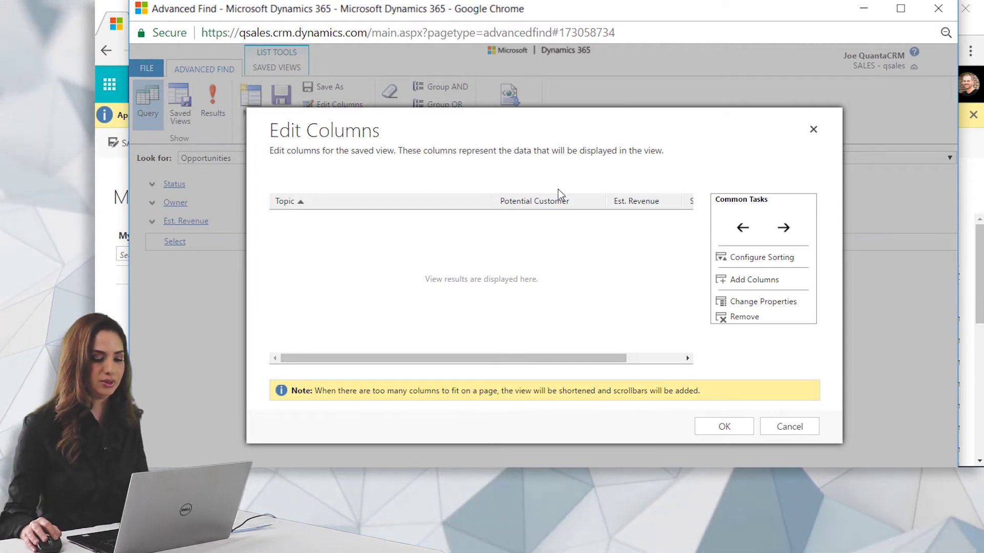
{"action": "left_click", "coordinate": [574, 201]}
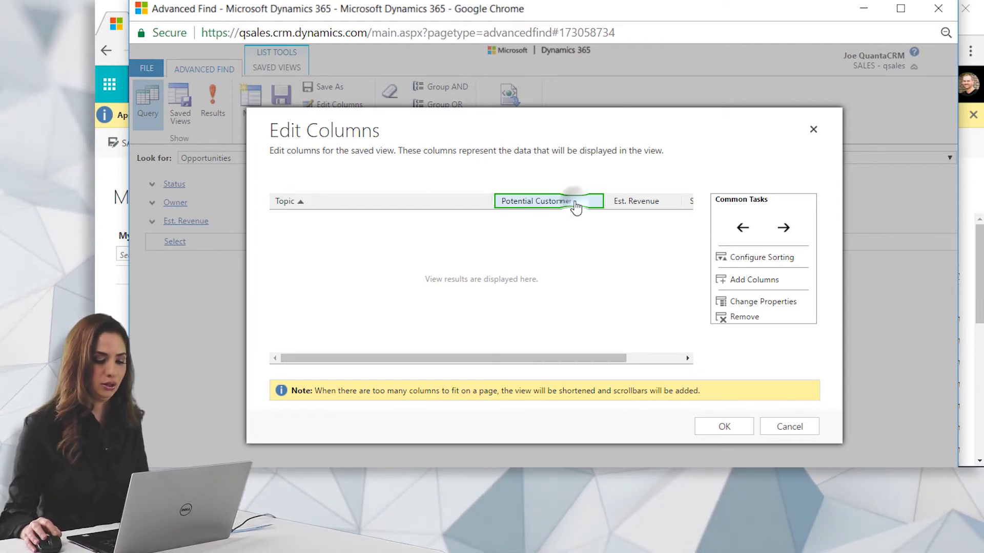
{"action": "left_click", "coordinate": [747, 318]}
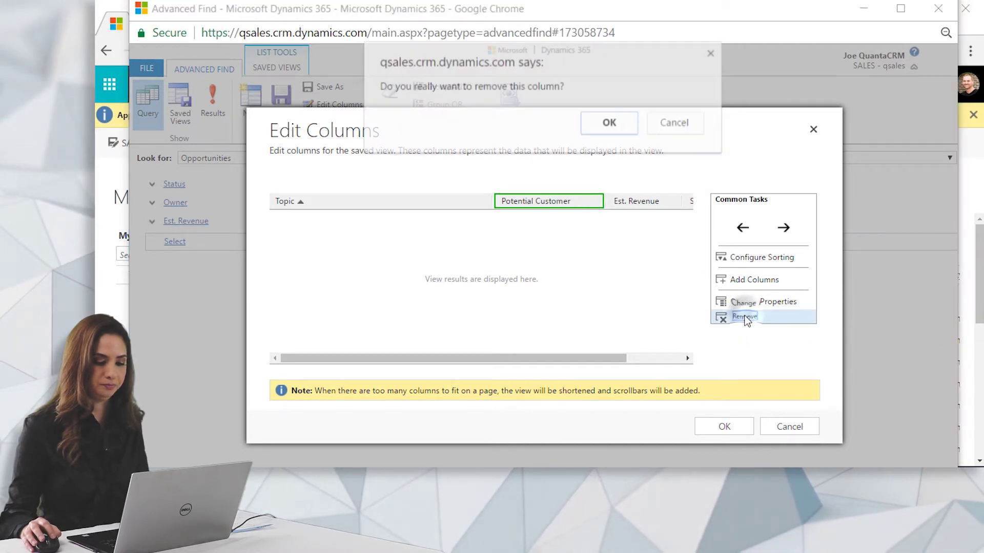
{"action": "left_click", "coordinate": [610, 124]}
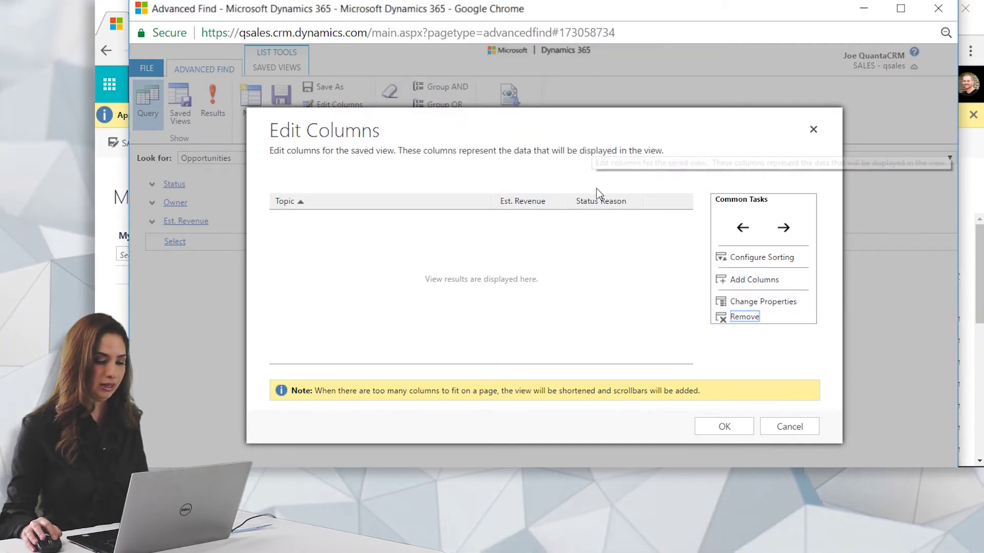
{"action": "left_click", "coordinate": [740, 317]}
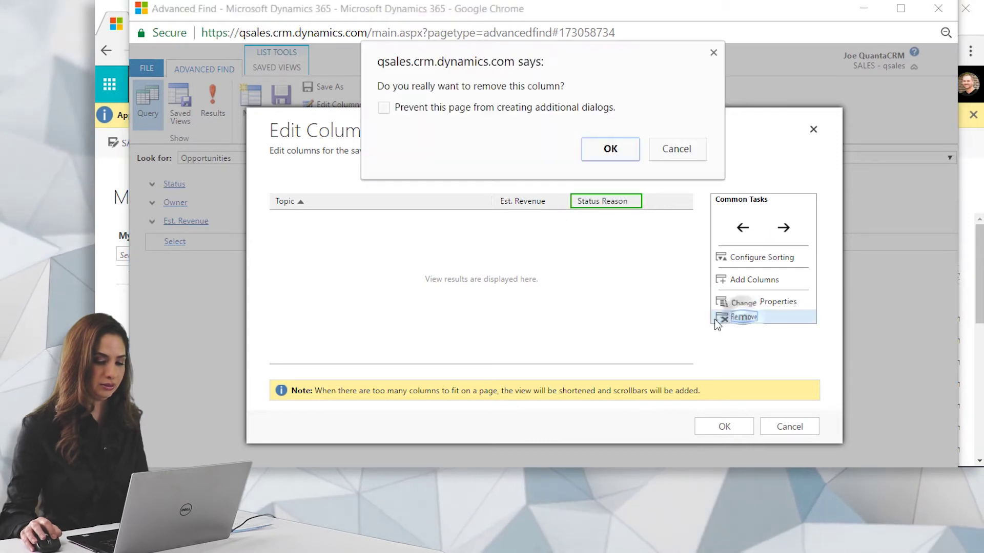
{"action": "left_click", "coordinate": [600, 148]}
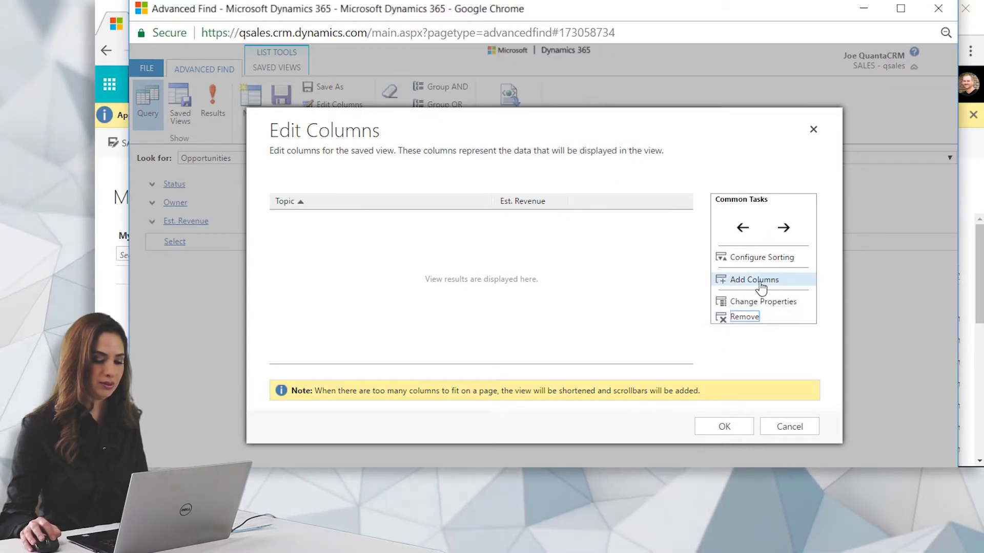
Add the Opportunity fields Account and Est. Revenue (Base) as columns of the view
{"action": "left_click", "coordinate": [759, 281]}
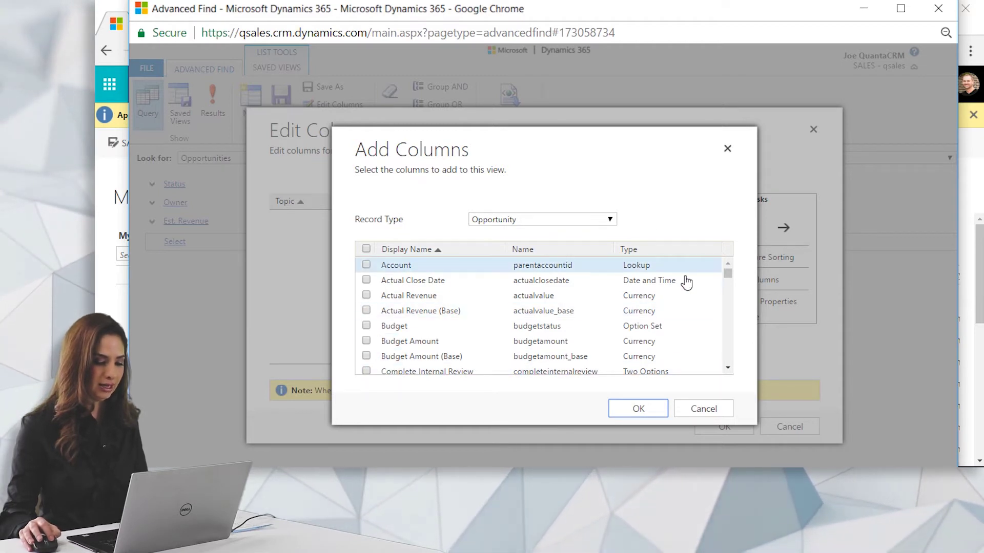
{"action": "left_click_drag", "start_coordinate": [730, 272], "coordinate": [731, 293]}
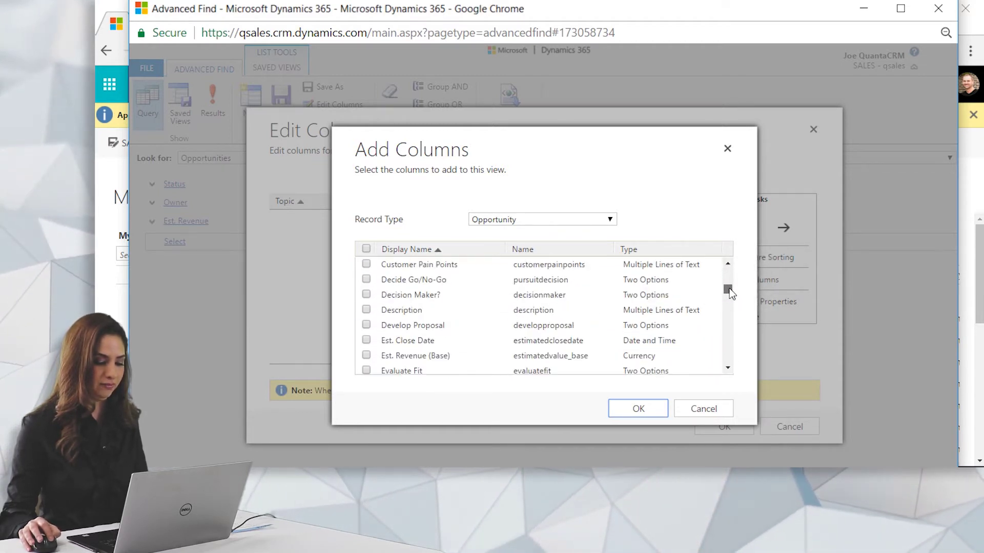
{"action": "left_click", "coordinate": [366, 355]}
{"action": "left_click", "coordinate": [727, 367]}
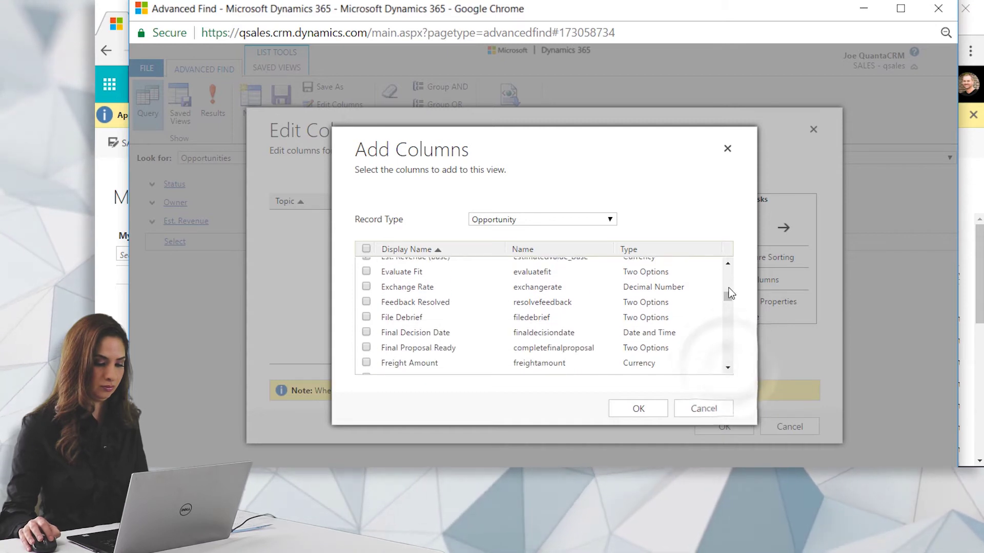
{"action": "scroll", "coordinate": [730, 297], "scroll_direction": "up", "scroll_amount": 3}
{"action": "left_click_drag", "start_coordinate": [730, 291], "coordinate": [730, 274]}
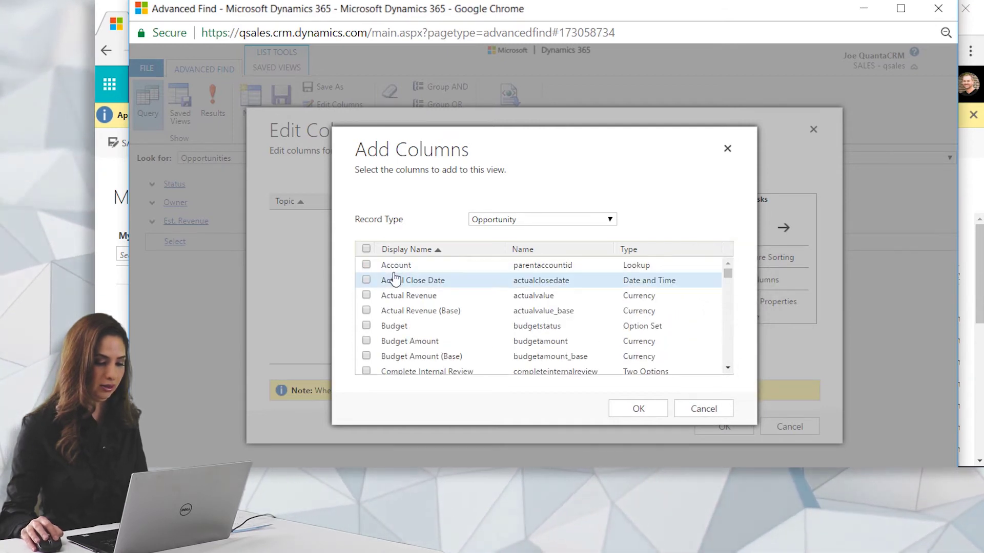
{"action": "left_click", "coordinate": [365, 265]}
{"action": "left_click", "coordinate": [661, 409]}
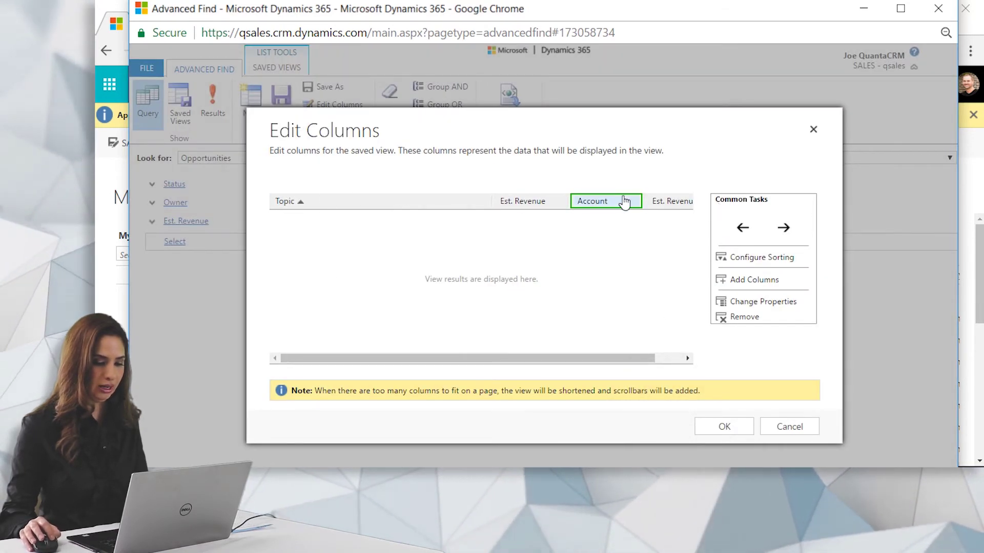
Remove the Est. Revenue (Base) column from the view
{"action": "left_click", "coordinate": [666, 201]}
{"action": "left_click", "coordinate": [744, 317]}
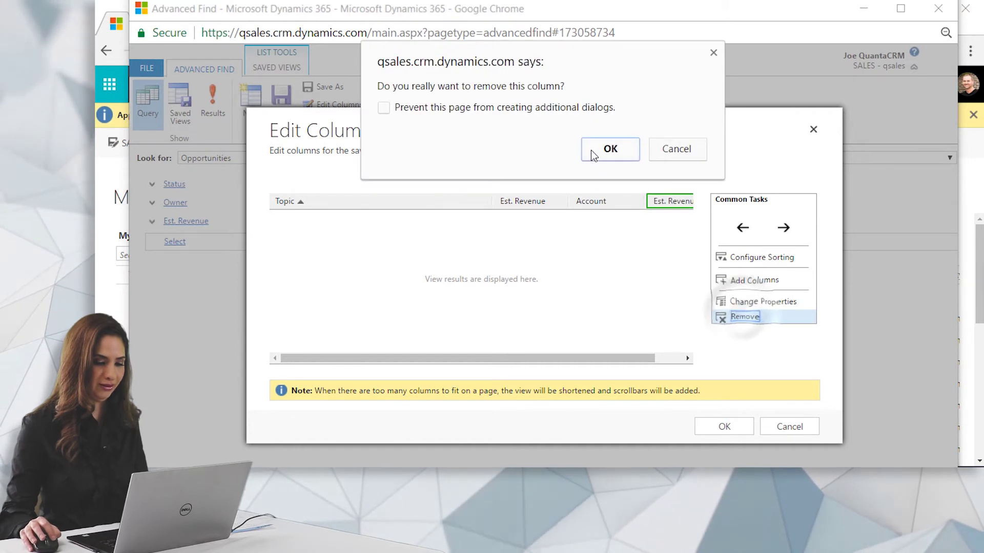
{"action": "left_click", "coordinate": [609, 149]}
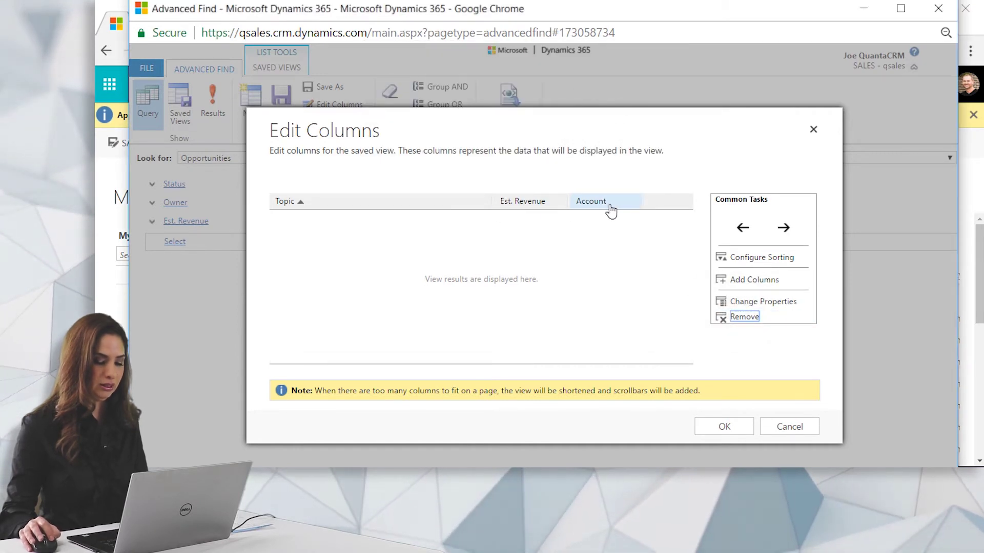
Move the Account column ahead of Topic and apply the column changes
{"action": "left_click", "coordinate": [626, 202]}
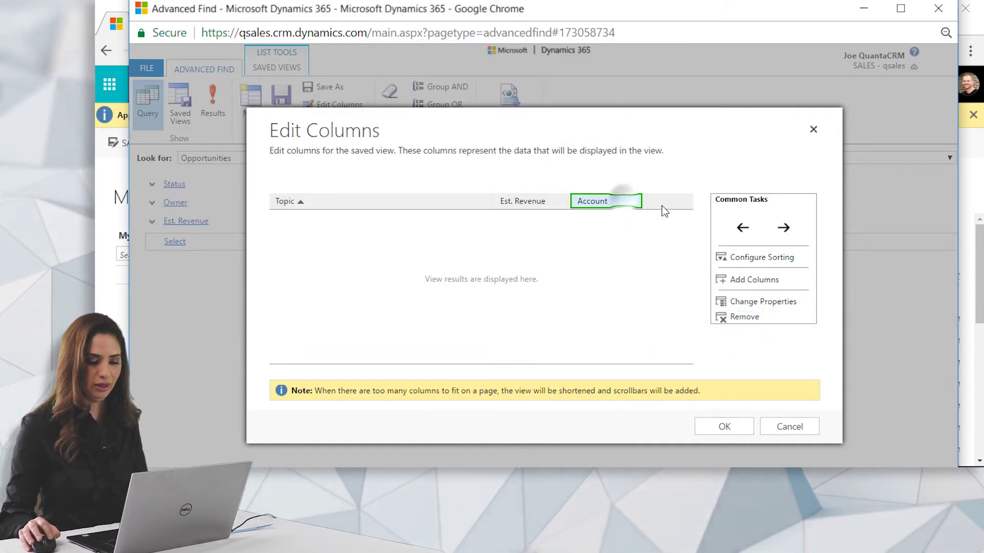
{"action": "left_click", "coordinate": [742, 227]}
{"action": "left_click", "coordinate": [743, 227]}
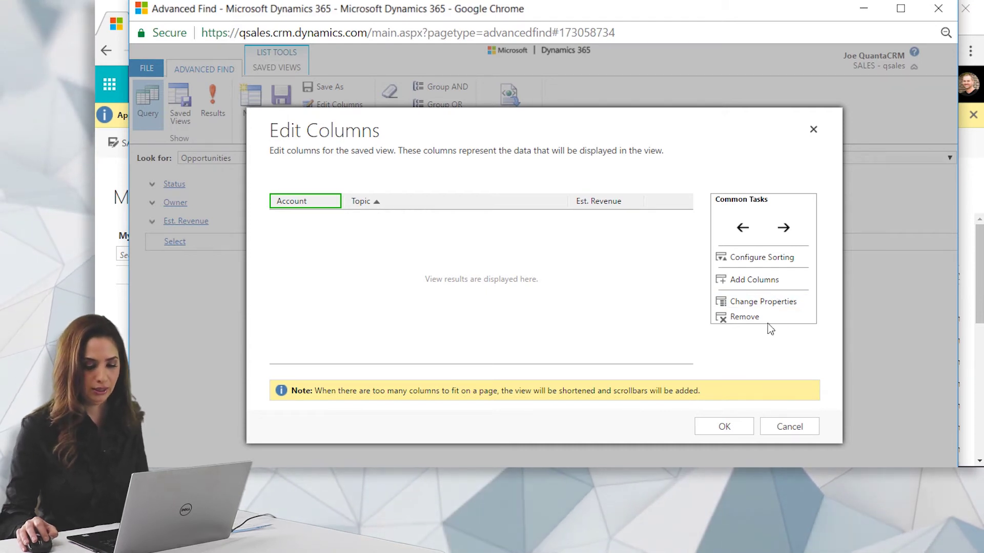
{"action": "left_click", "coordinate": [727, 429]}
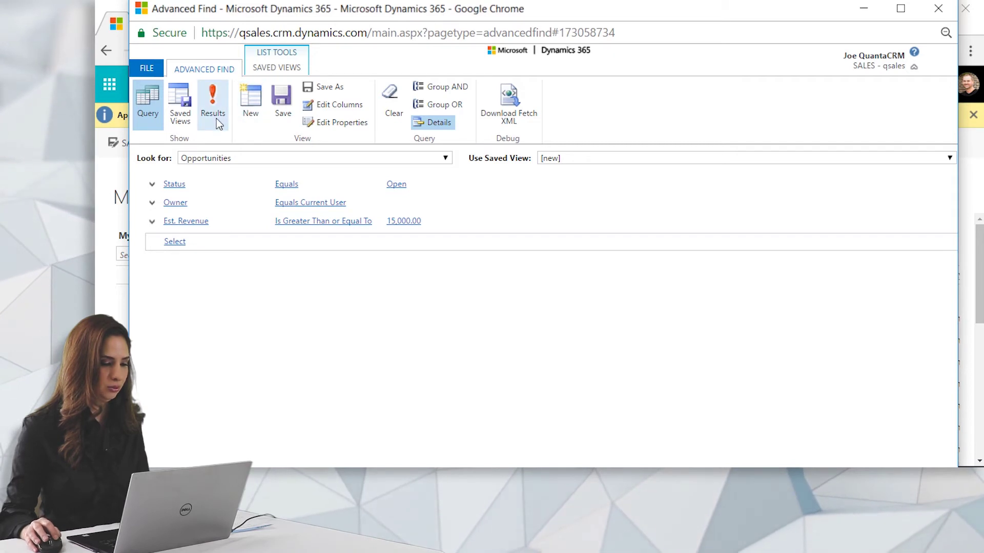
Run the query to check the matching opportunities, and return to the query definition
{"action": "left_click", "coordinate": [210, 97]}
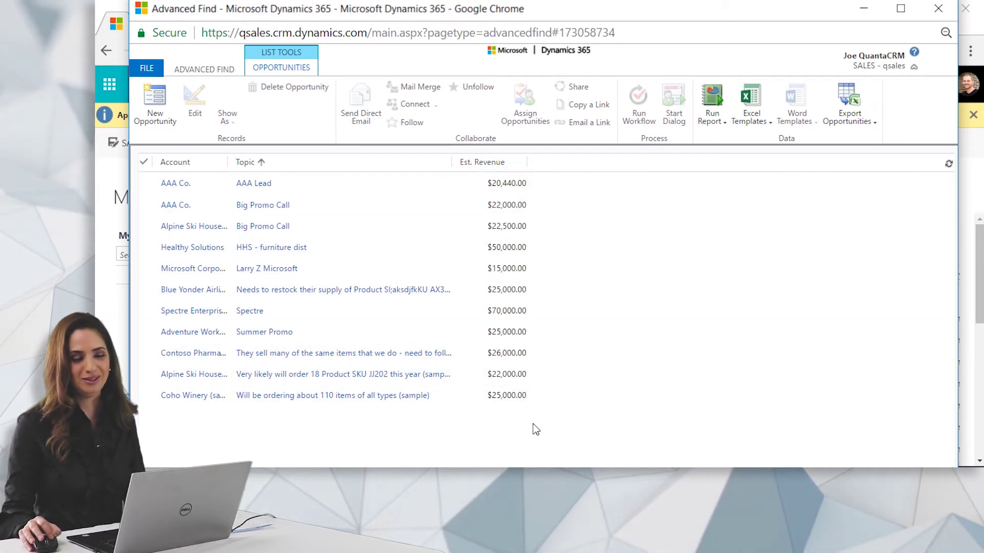
{"action": "left_click", "coordinate": [198, 71]}
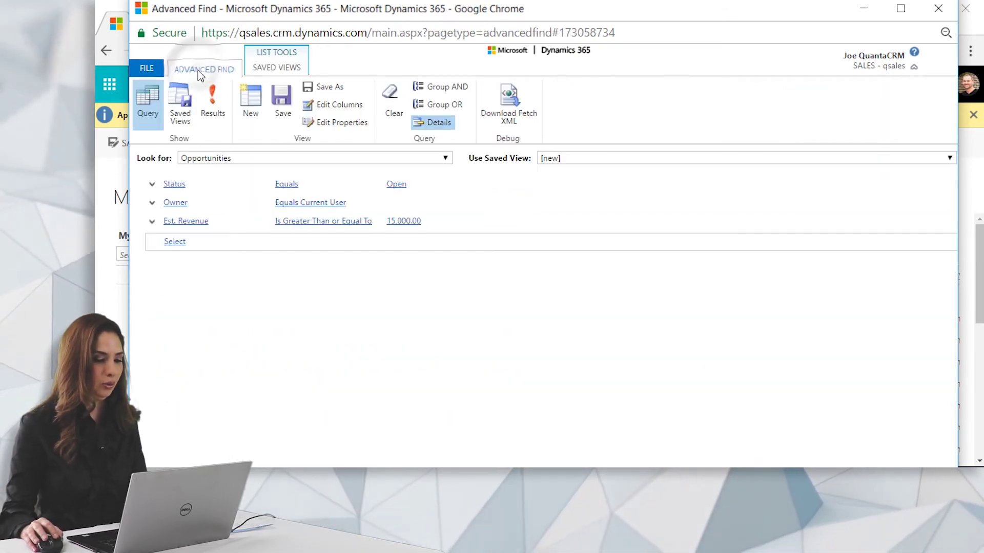
Save the opportunity query as a new view named "Open Oppos Over 15k" and close Advanced Find
{"action": "left_click", "coordinate": [281, 110]}
{"action": "left_click", "coordinate": [451, 273]}
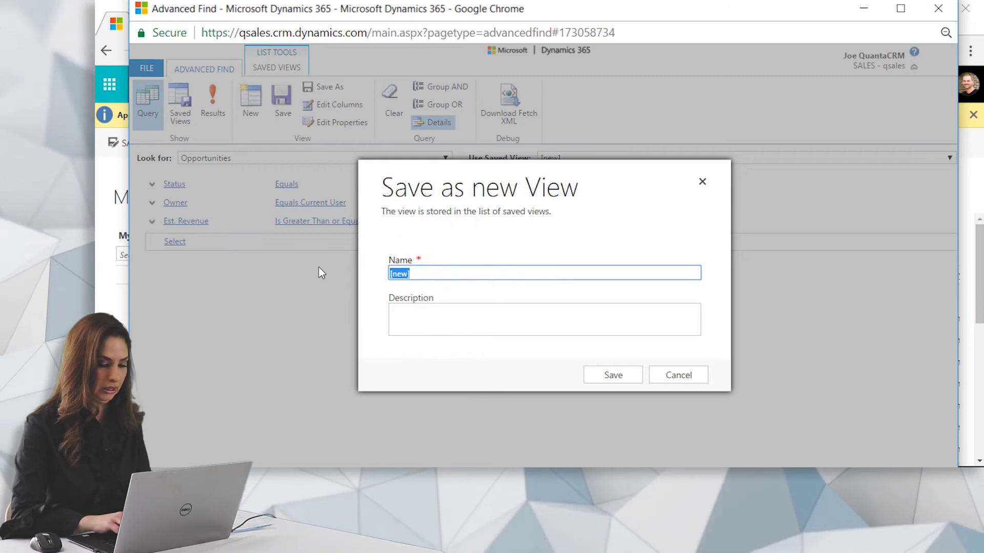
{"action": "type", "text": "Open "}
{"action": "type", "text": "Oppos "}
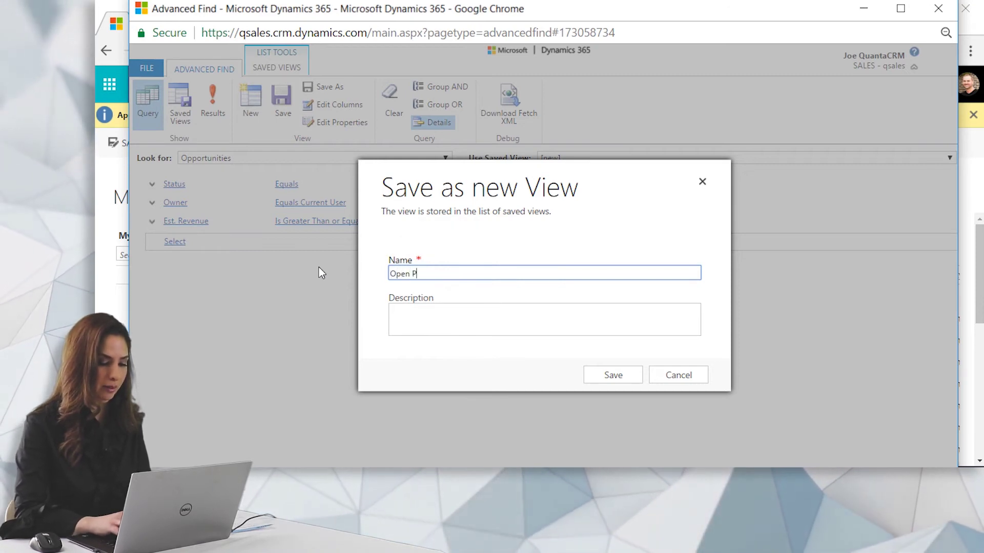
{"action": "type", "text": "ov"}
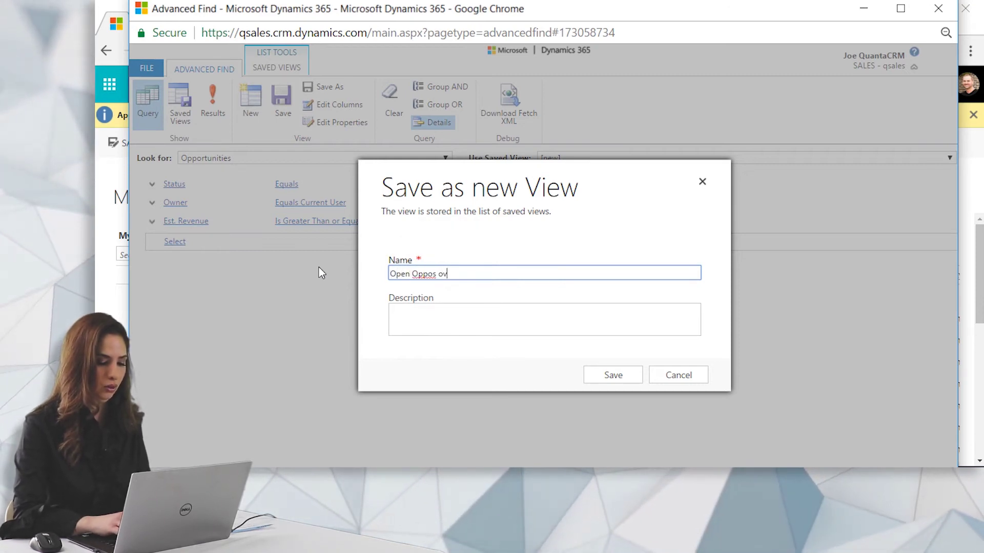
{"action": "type", "text": "er 15k"}
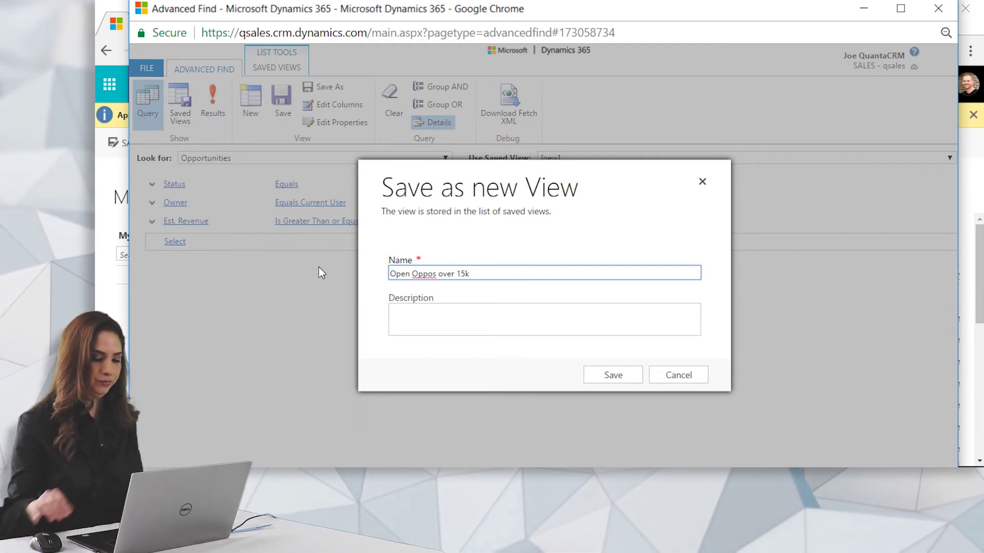
{"action": "double_click", "coordinate": [444, 273]}
{"action": "type", "text": "Over"}
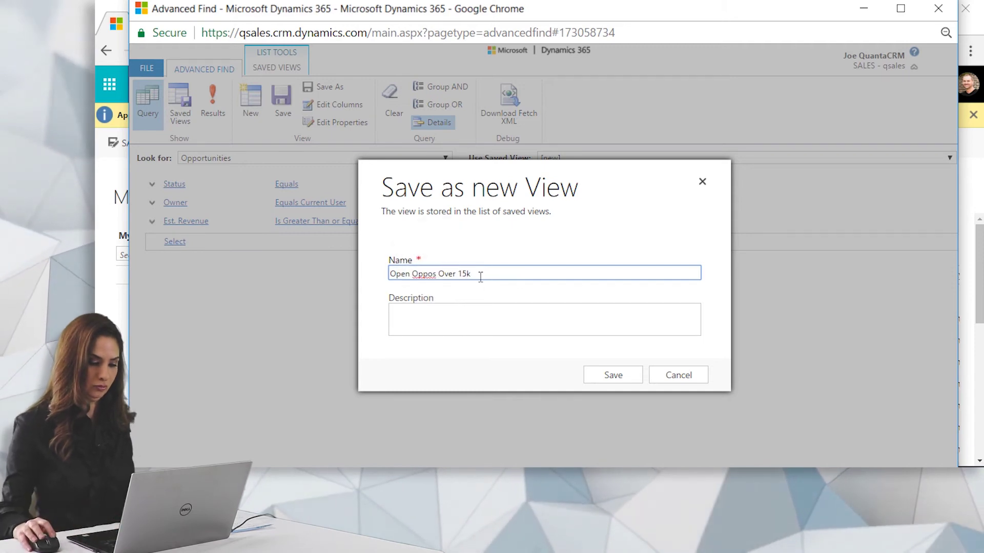
{"action": "left_click", "coordinate": [609, 375]}
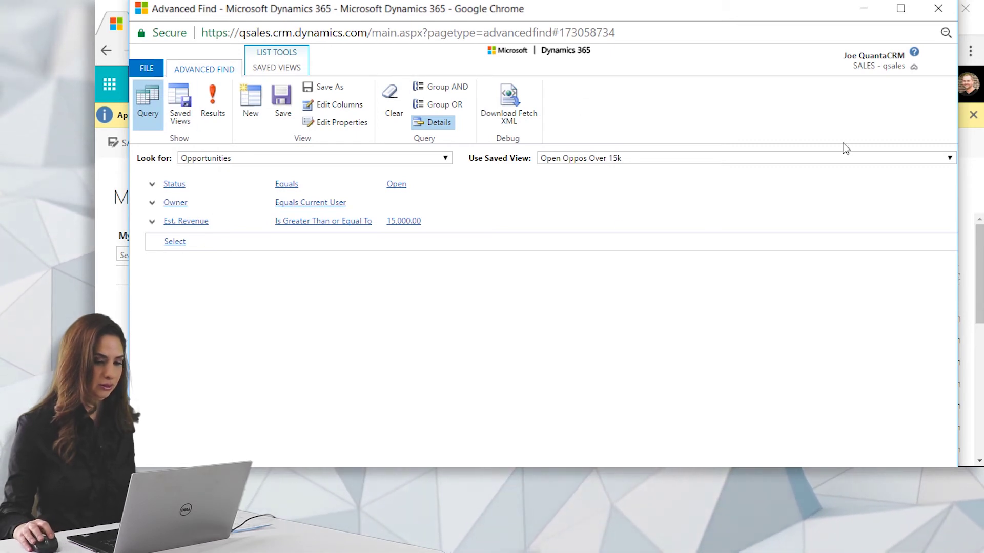
{"action": "left_click", "coordinate": [938, 9]}
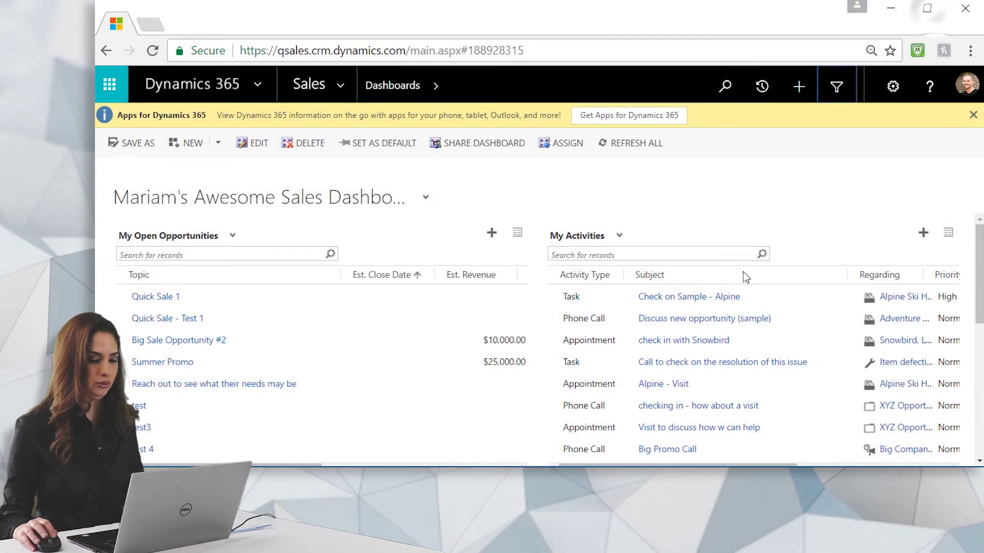
Start editing the sales dashboard and open the component properties of the New Accounts By Month chart
{"action": "left_click", "coordinate": [256, 146]}
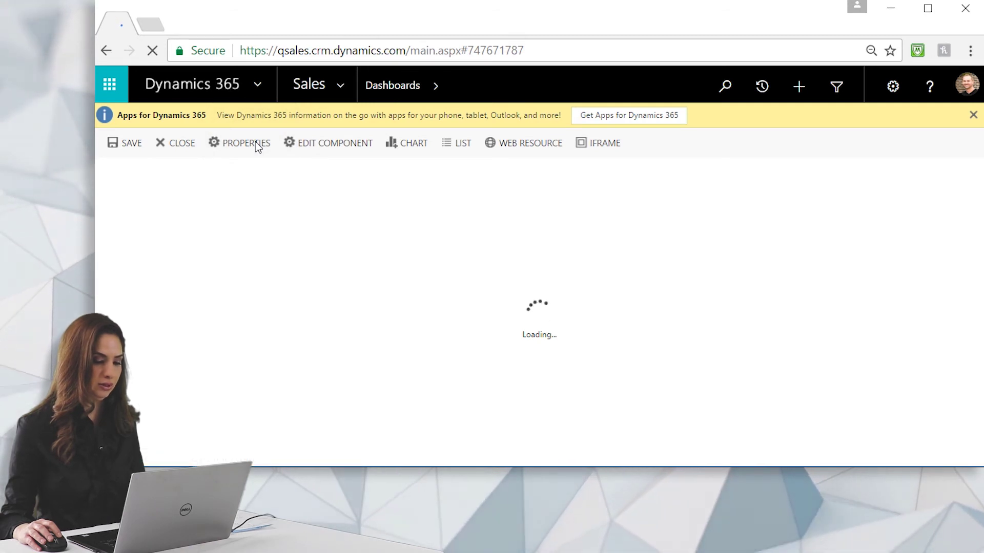
{"action": "left_click_drag", "start_coordinate": [979, 298], "coordinate": [980, 392]}
{"action": "left_click", "coordinate": [791, 335]}
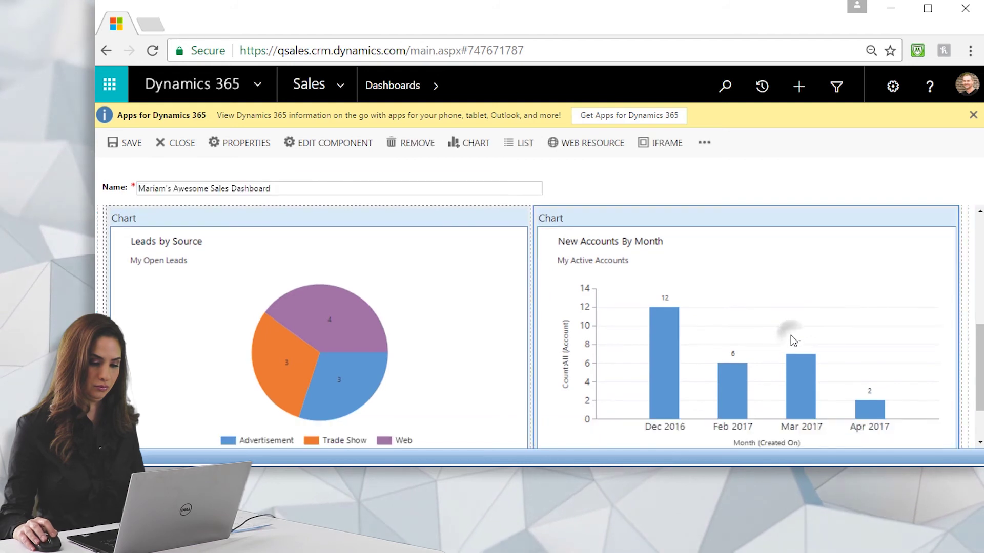
{"action": "left_click", "coordinate": [333, 146]}
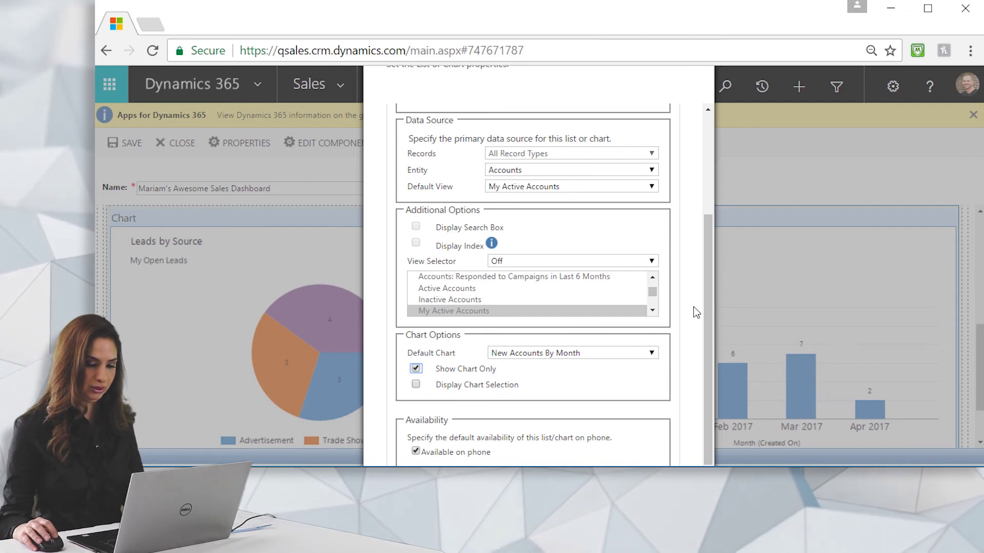
Turn off Show Chart Only so the component displays a list of records
{"action": "left_click_drag", "start_coordinate": [711, 308], "coordinate": [711, 219]}
{"action": "left_click", "coordinate": [653, 307]}
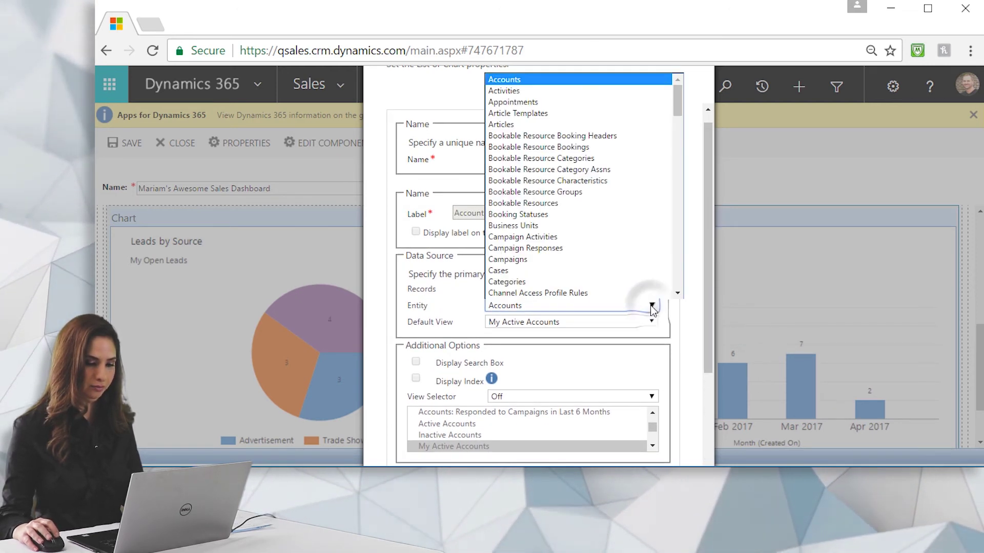
{"action": "left_click", "coordinate": [689, 322]}
{"action": "left_click_drag", "start_coordinate": [709, 311], "coordinate": [708, 419]}
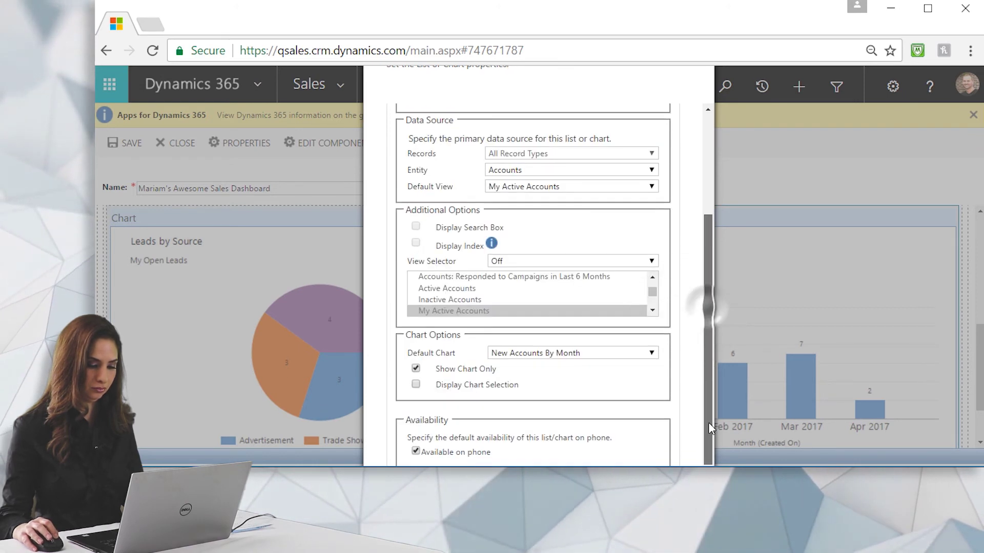
{"action": "left_click", "coordinate": [415, 369]}
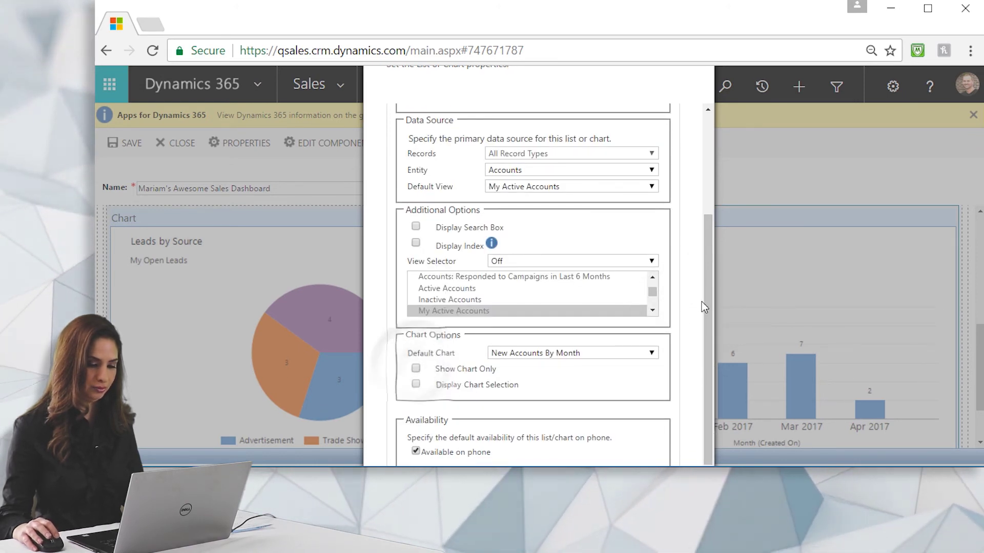
Set the component's data source entity to Opportunities
{"action": "left_click_drag", "start_coordinate": [703, 302], "coordinate": [692, 251]}
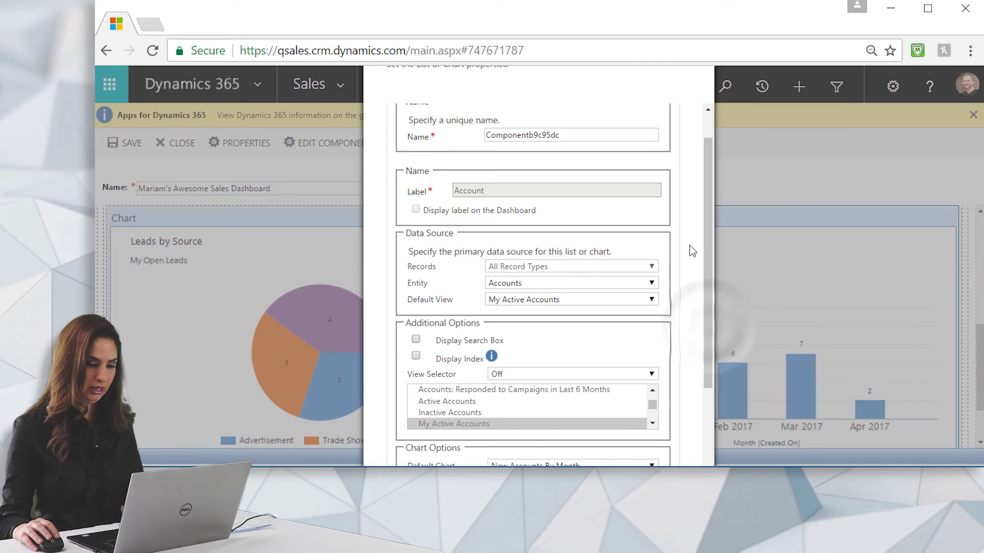
{"action": "left_click", "coordinate": [650, 283]}
{"action": "left_click_drag", "start_coordinate": [677, 77], "coordinate": [681, 156]}
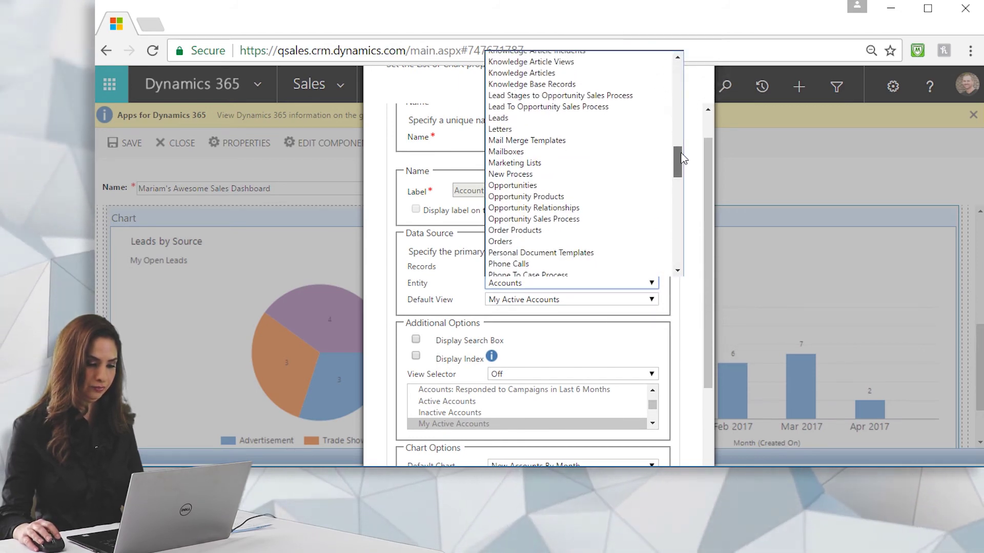
{"action": "left_click", "coordinate": [563, 186]}
Choose Open Oppos Over 15k as the component's default view and apply the properties
{"action": "left_click", "coordinate": [641, 303]}
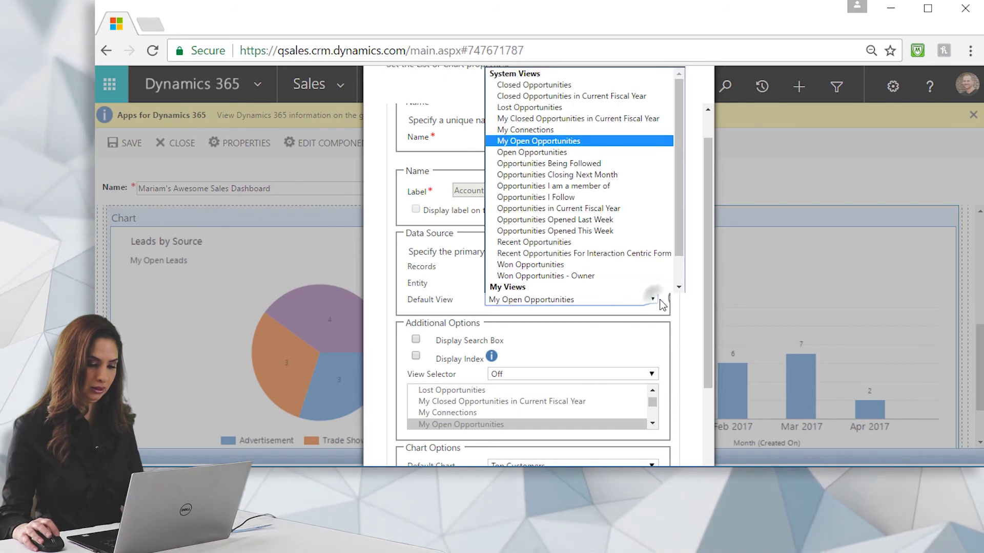
{"action": "left_click_drag", "start_coordinate": [680, 241], "coordinate": [678, 274]}
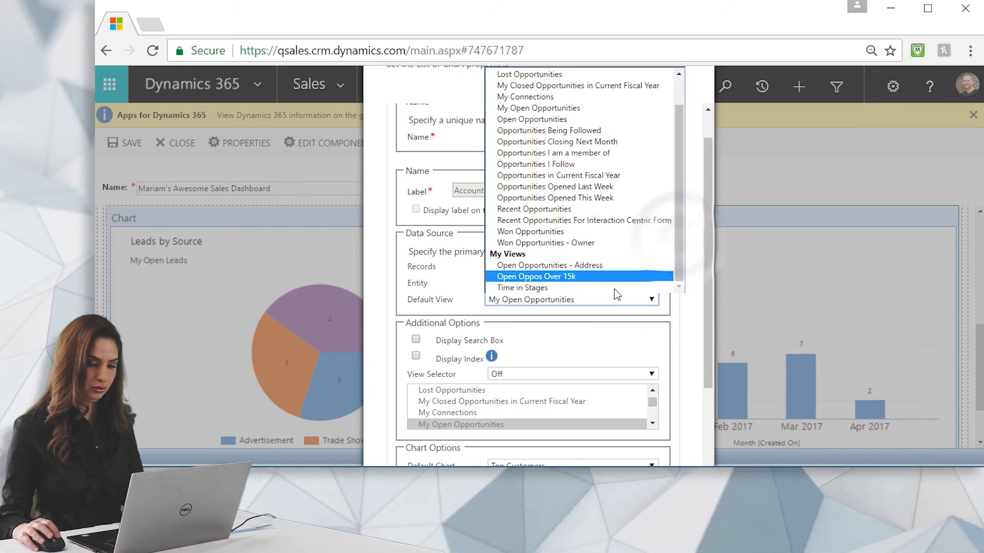
{"action": "left_click", "coordinate": [506, 279]}
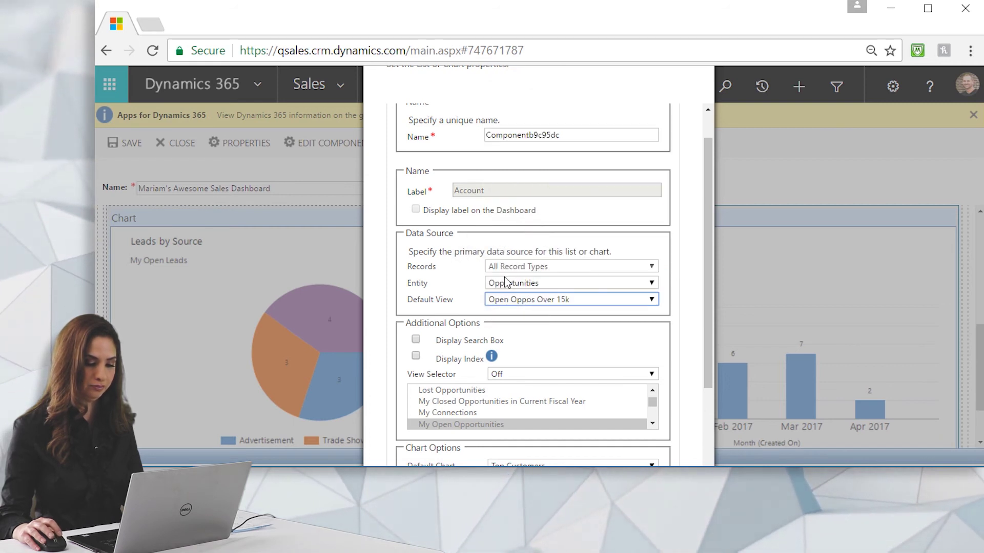
{"action": "scroll", "coordinate": [698, 323], "scroll_direction": "down", "scroll_amount": 3}
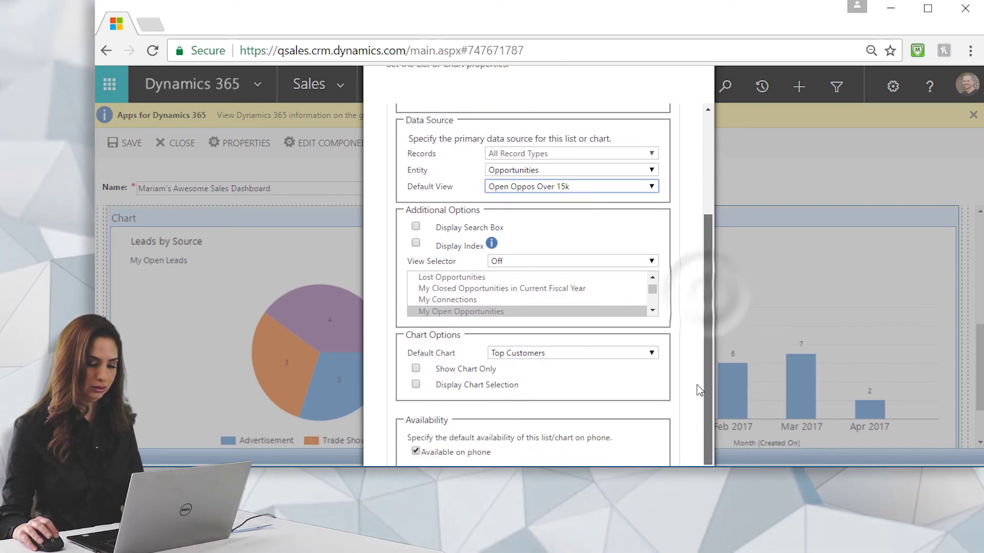
{"action": "key", "text": "ctrl+minus"}
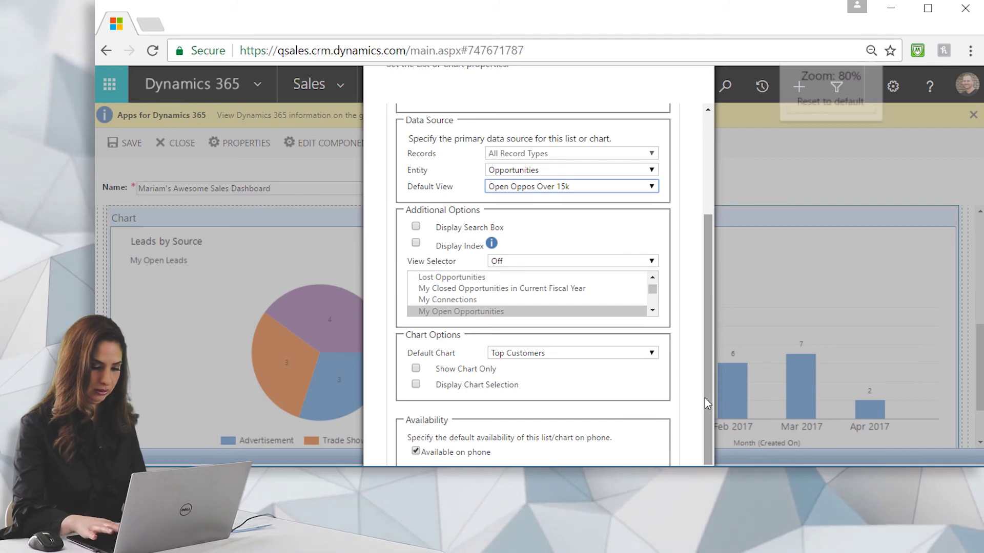
{"action": "key", "text": "ctrl+minus"}
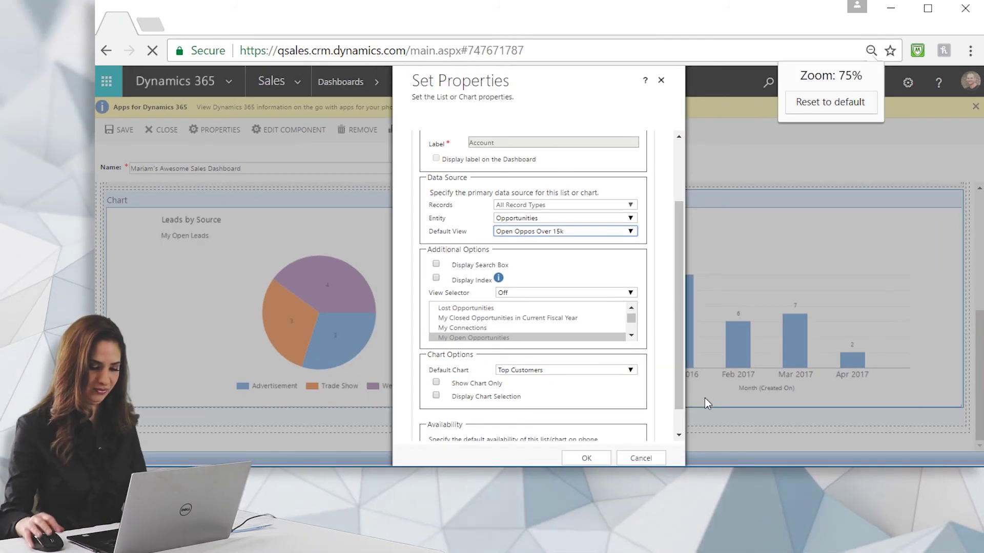
{"action": "left_click", "coordinate": [586, 458]}
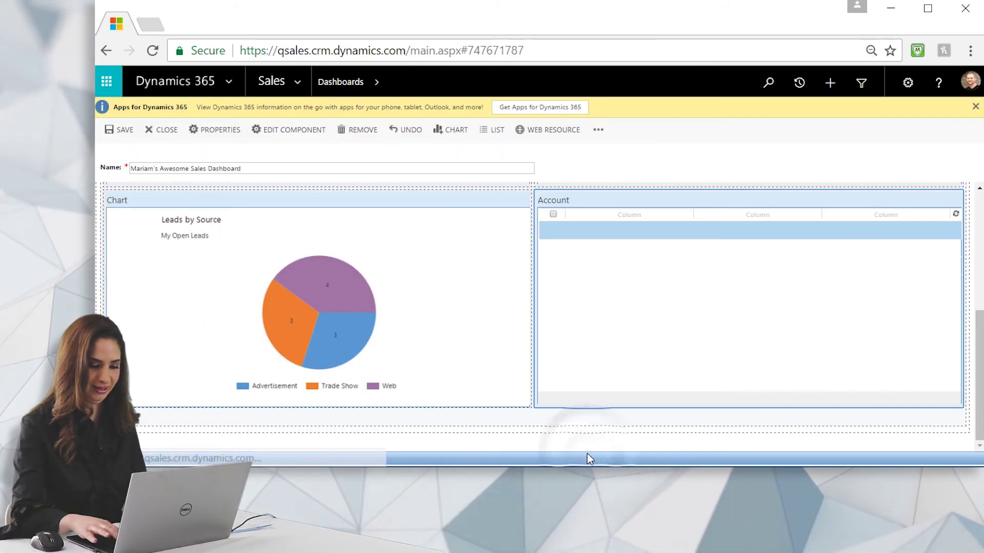
Save the edited dashboard and return to its display
{"action": "key", "text": "ctrl+plus"}
{"action": "key", "text": "ctrl+plus"}
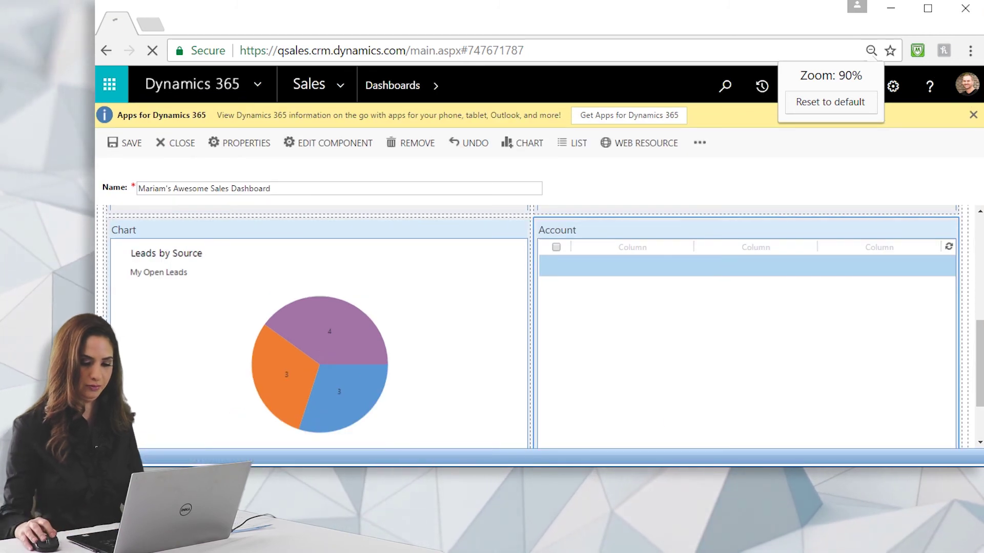
{"action": "left_click_drag", "start_coordinate": [981, 392], "coordinate": [980, 246]}
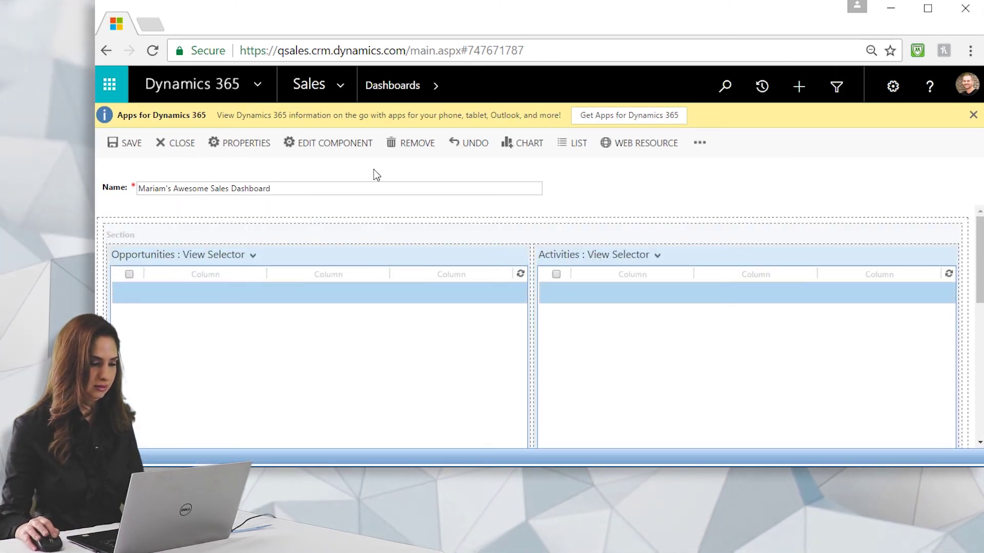
{"action": "left_click", "coordinate": [126, 147]}
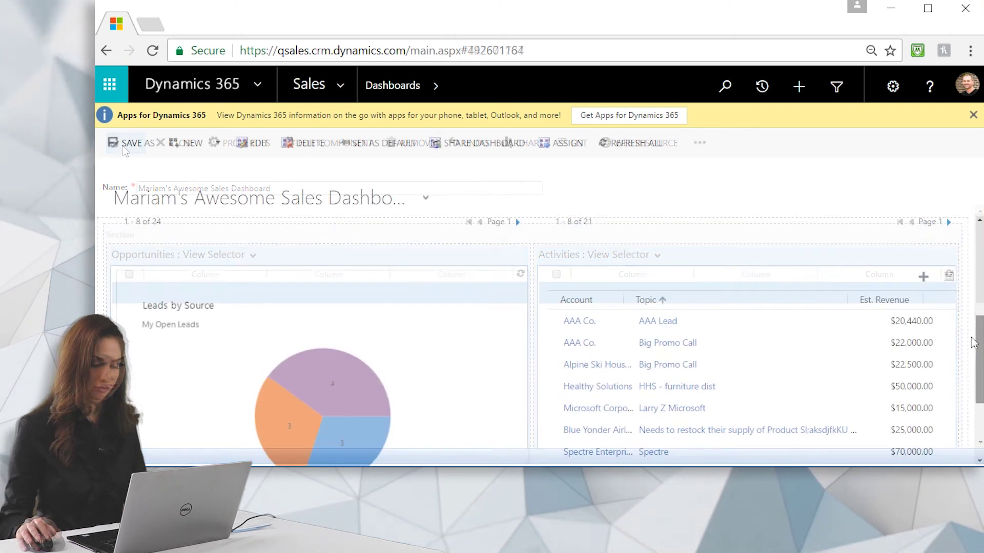
Review the saved dashboard, examining the Leads by Source chart and the high-value opportunities list with its Account, Topic and Est. Revenue columns
{"action": "scroll", "coordinate": [973, 359], "scroll_direction": "down", "scroll_amount": 3}
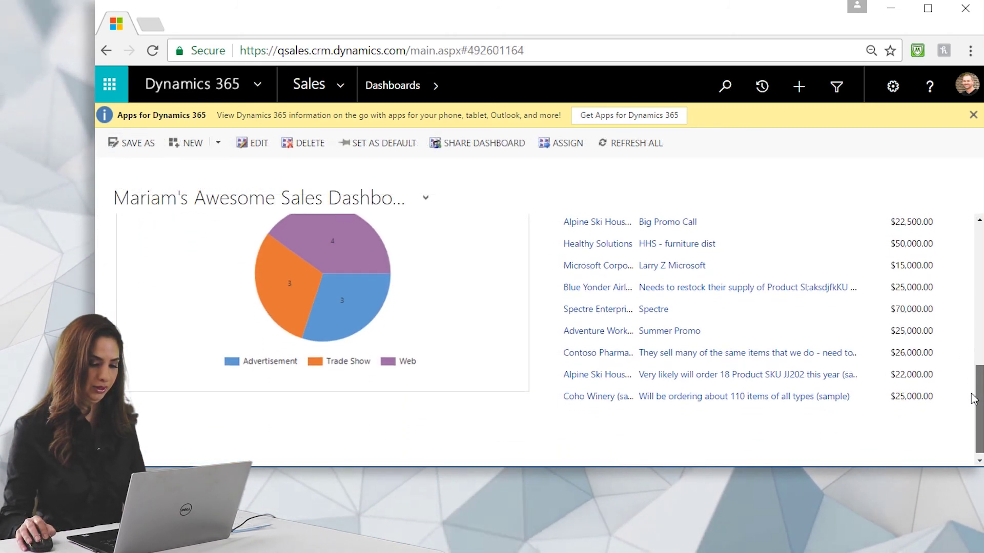
{"action": "scroll", "coordinate": [974, 369], "scroll_direction": "up", "scroll_amount": 3}
{"action": "scroll", "coordinate": [973, 358], "scroll_direction": "up", "scroll_amount": 5}
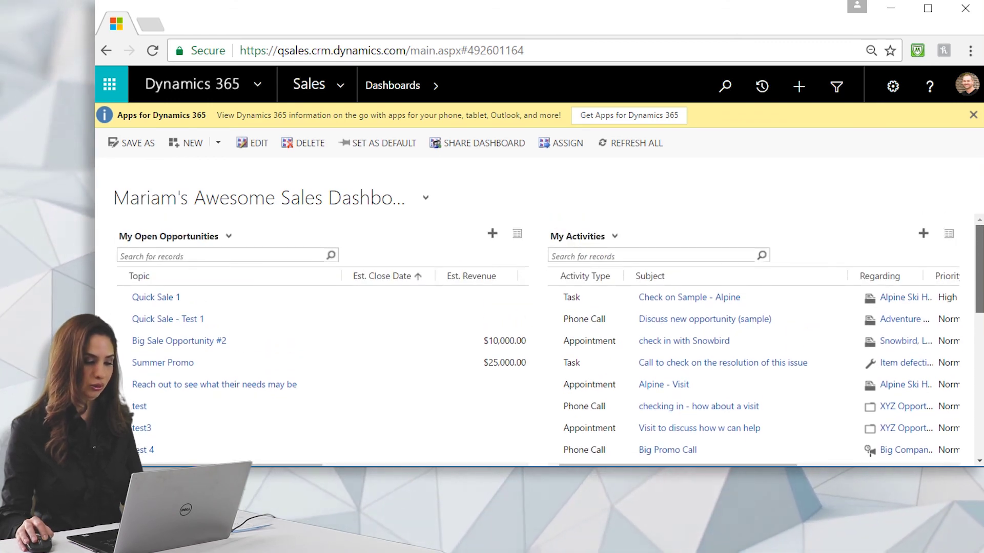
{"action": "left_click_drag", "start_coordinate": [978, 253], "coordinate": [979, 361]}
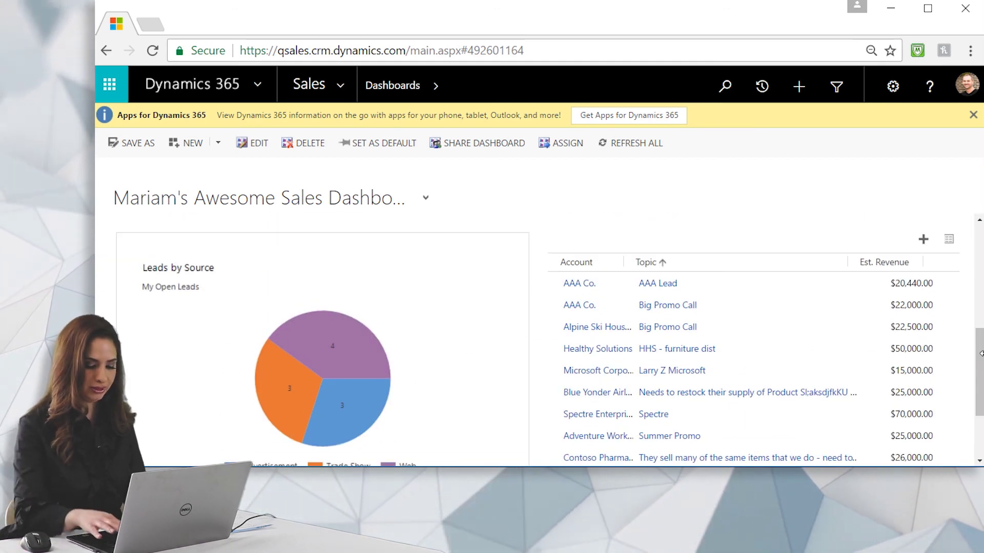
{"action": "key", "text": "ctrl+minus"}
{"action": "key", "text": "ctrl+minus"}
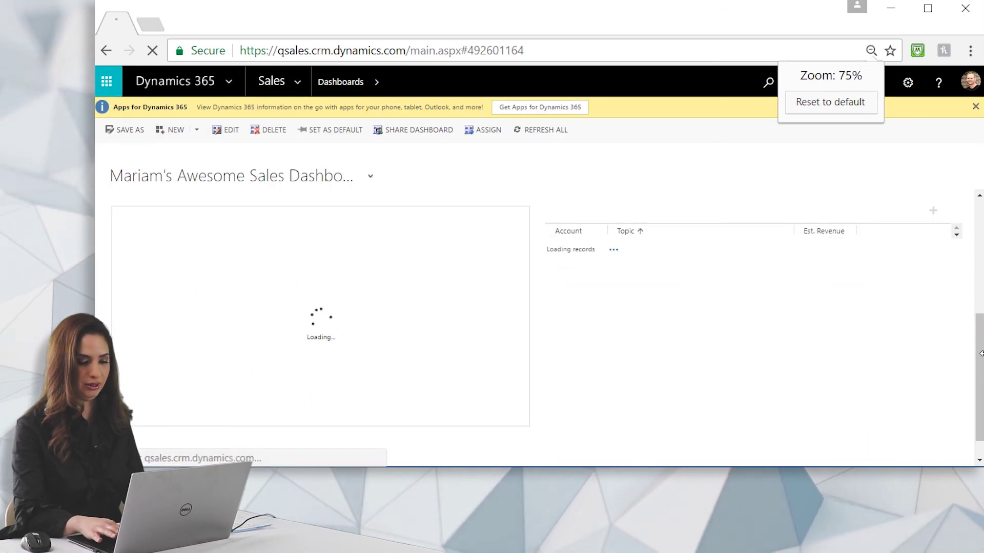
{"action": "key", "text": "ctrl+minus"}
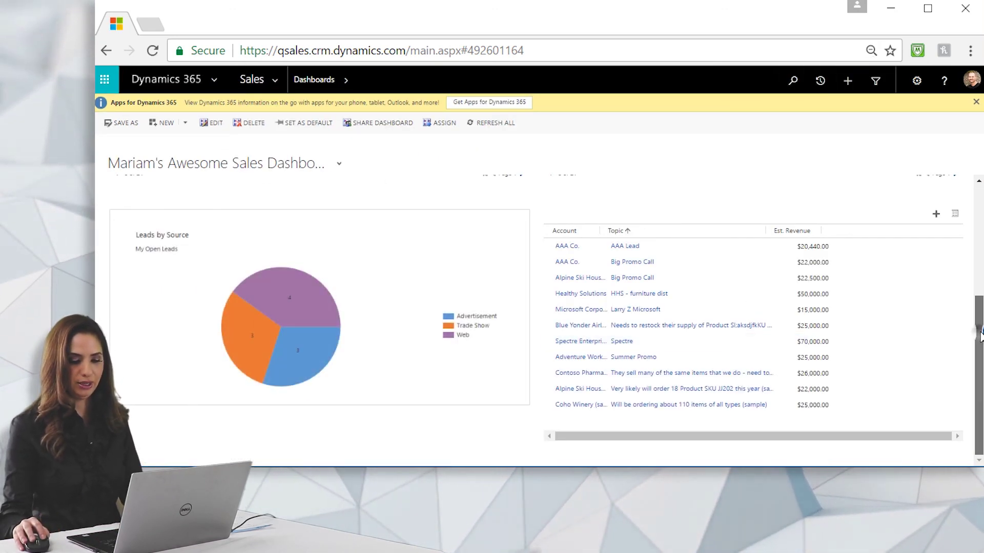
{"action": "scroll", "coordinate": [980, 343], "scroll_direction": "up", "scroll_amount": 3}
{"action": "scroll", "coordinate": [538, 318], "scroll_direction": "down", "scroll_amount": 3}
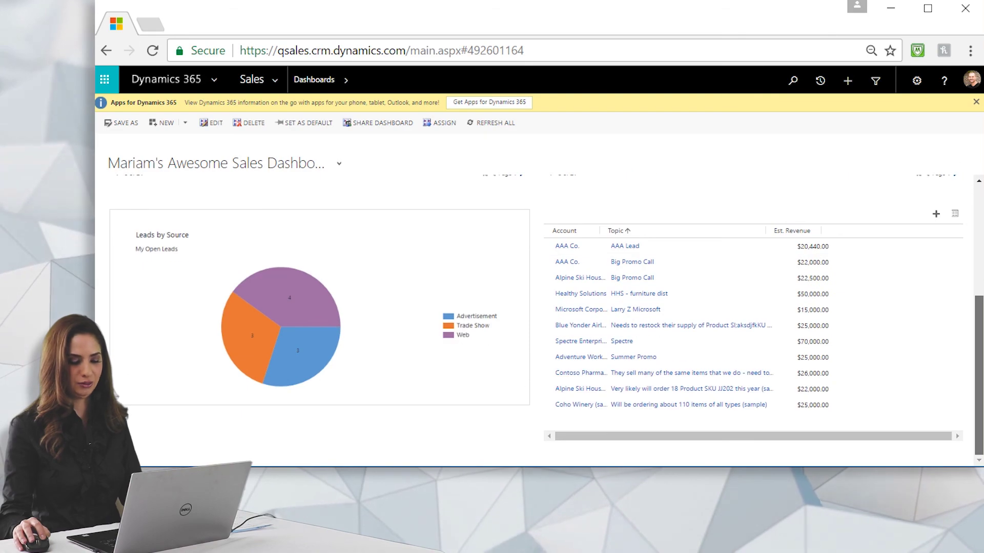
{"action": "scroll", "coordinate": [538, 317], "scroll_direction": "up", "scroll_amount": 5}
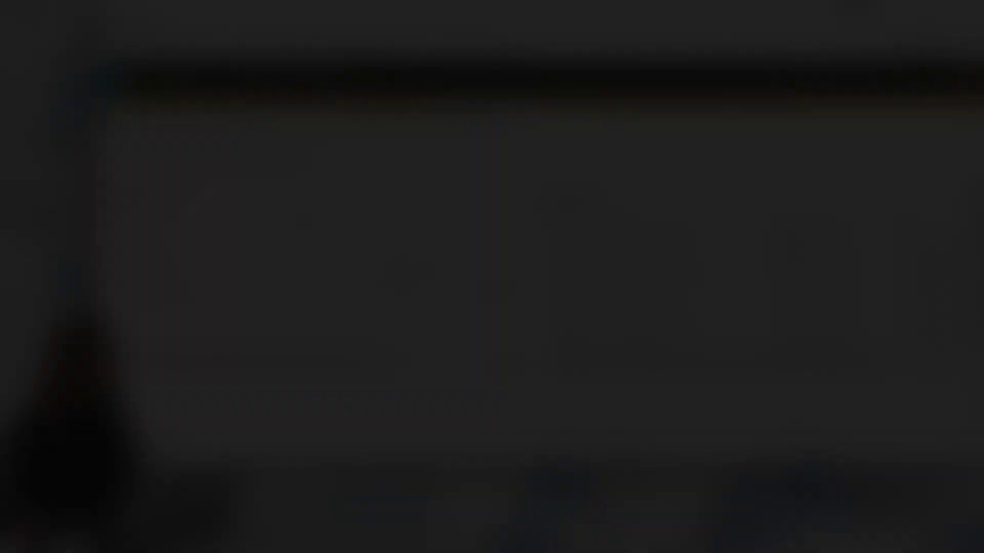